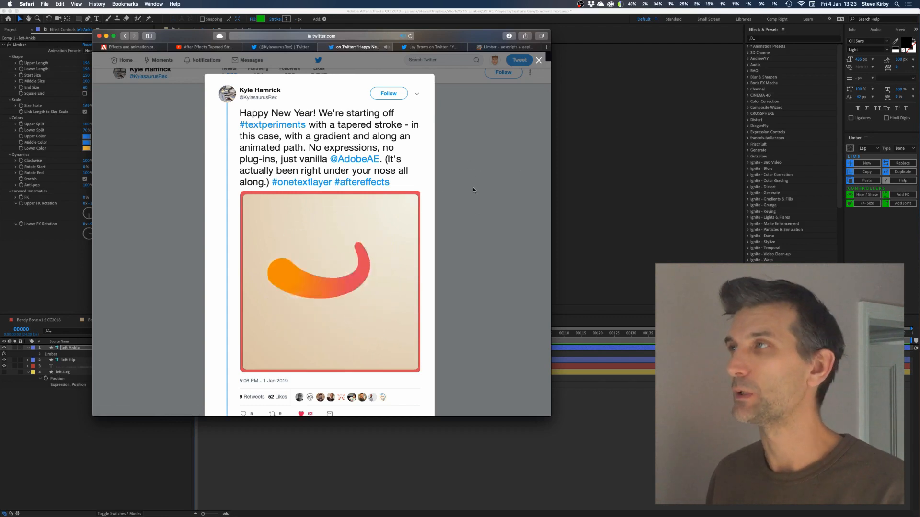
Examine the native tapered-stroke tweet and the Resources section of the Limber product page, including its Animation Presets link
left_click(439, 45)
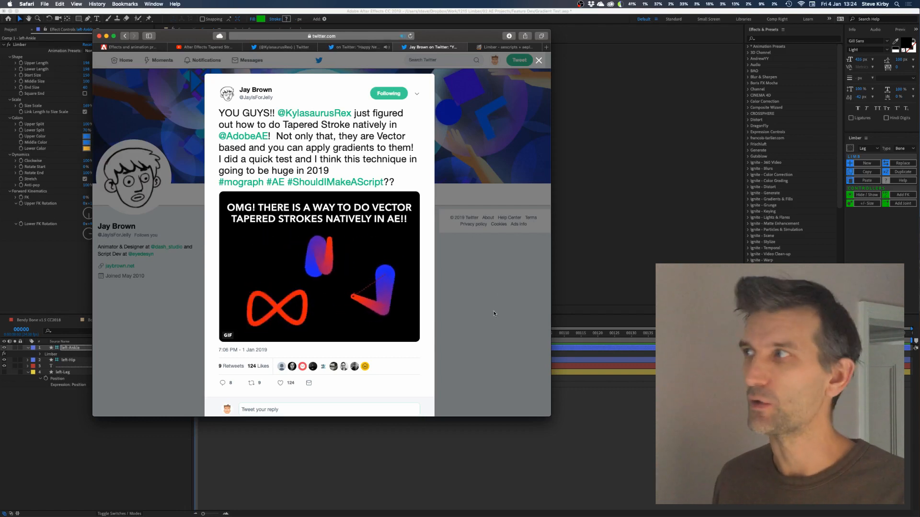
left_click(498, 47)
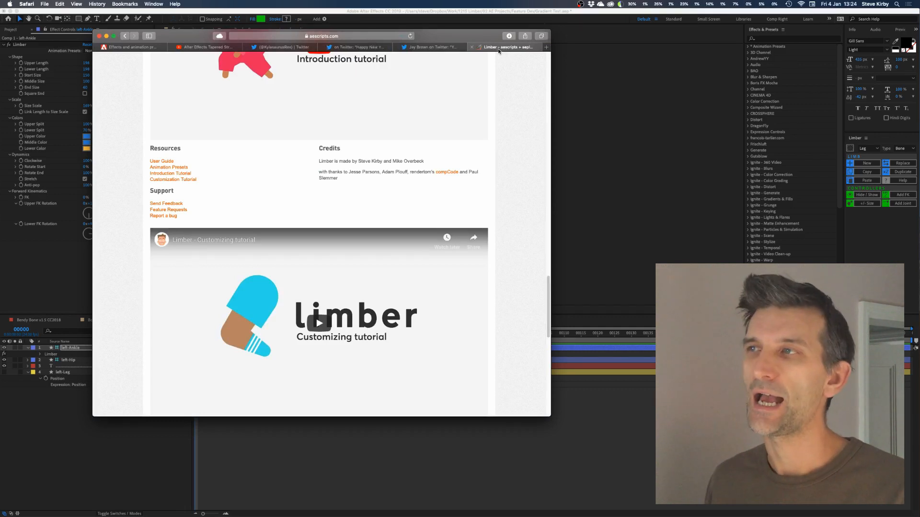
scroll(528, 154, "up", 15)
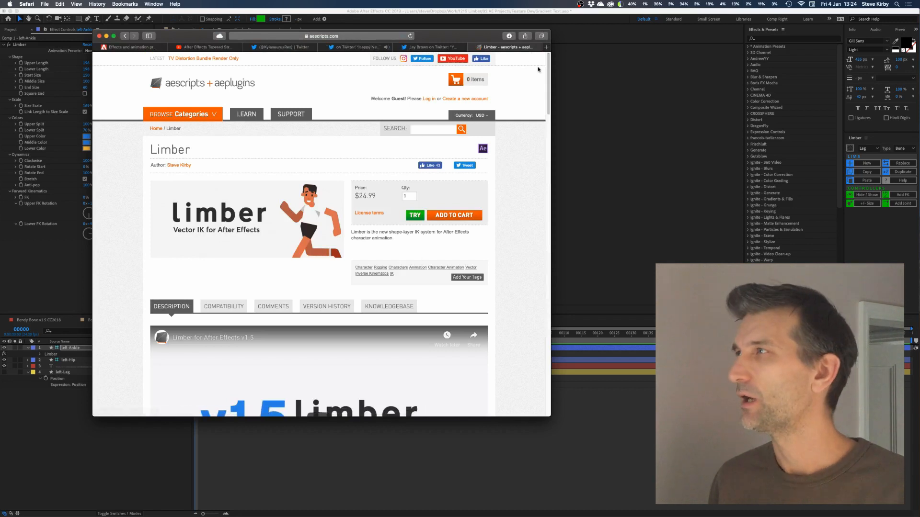
left_click_drag(549, 81, 553, 295)
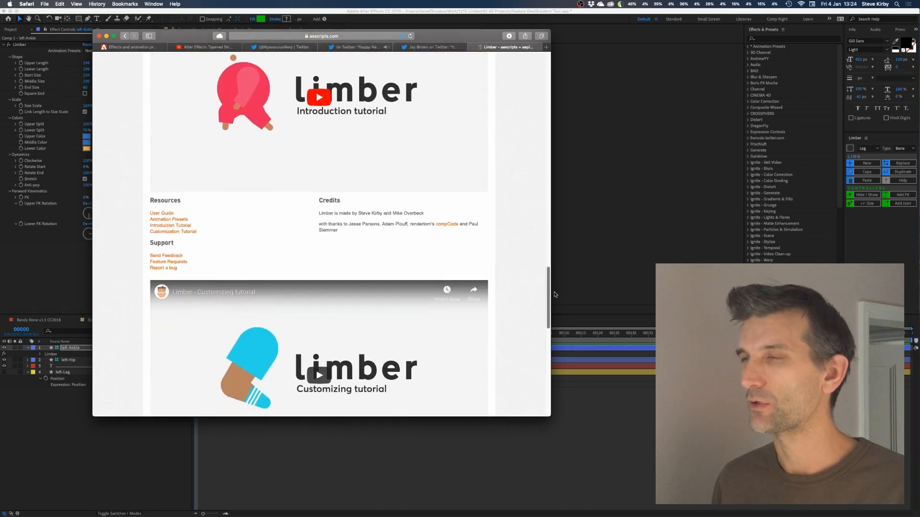
left_click(176, 222)
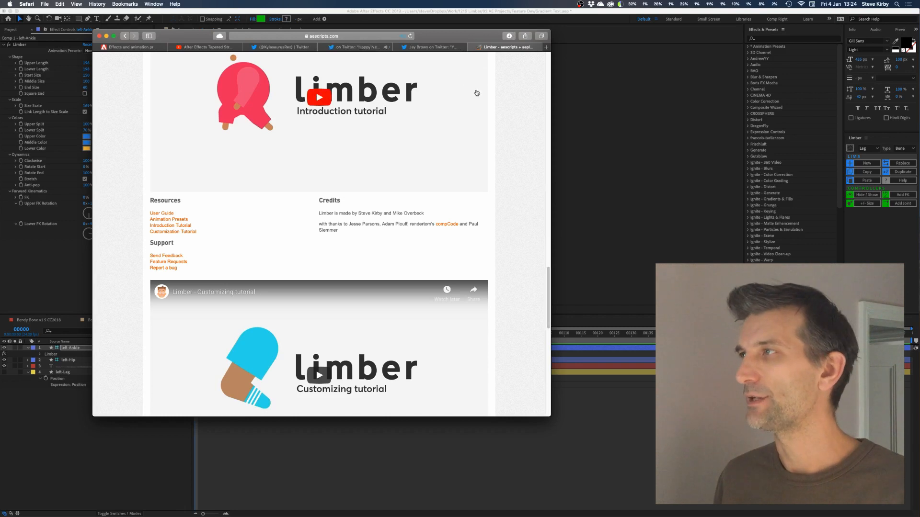
Switch to After Effects and create a new composition with the HDTV 1080 24 preset
left_click(88, 442)
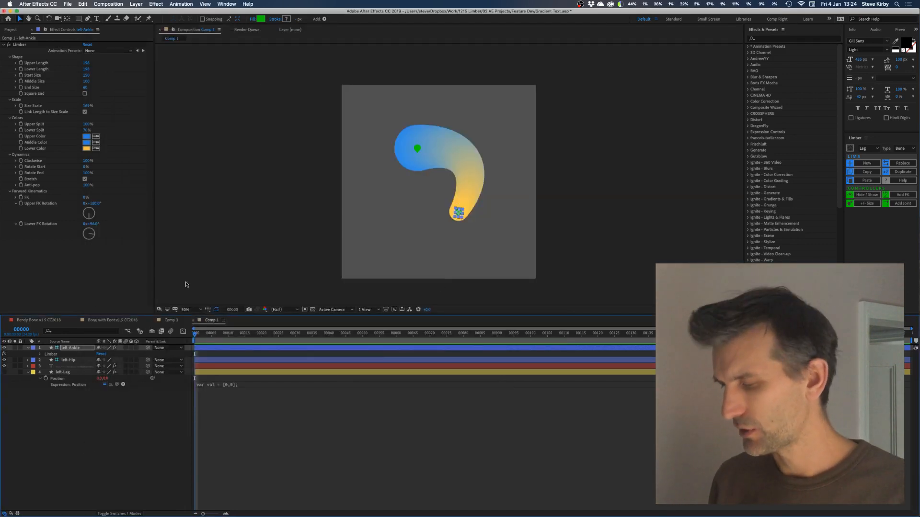
key("super+n")
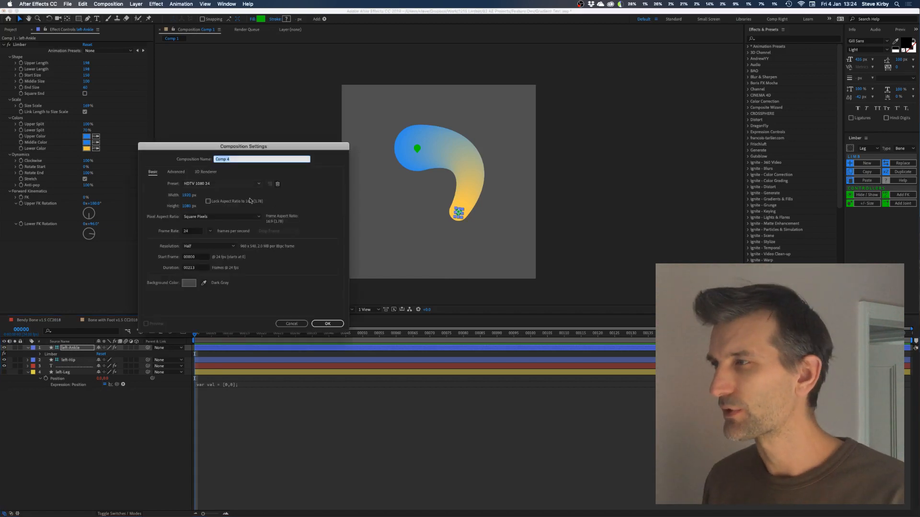
left_click(329, 325)
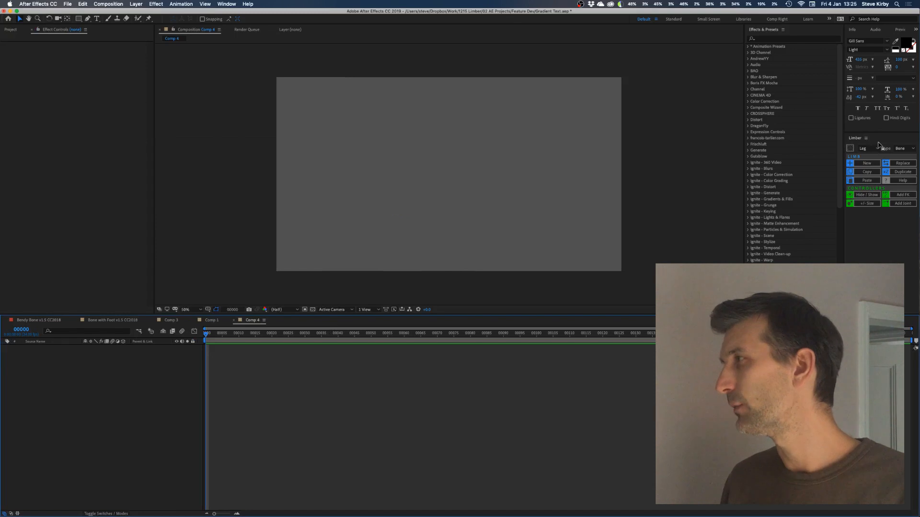
Create a new Limber leg limb of type Bone, named left
left_click(903, 149)
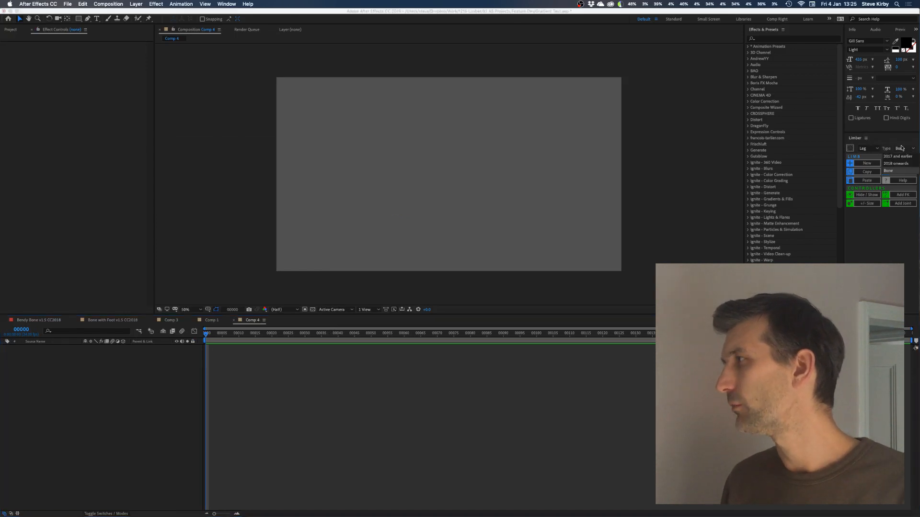
left_click(890, 171)
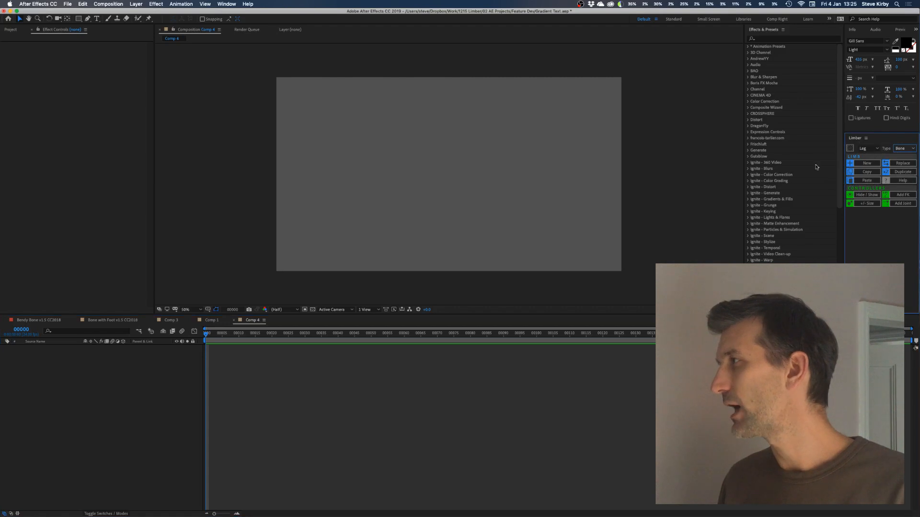
left_click(867, 163)
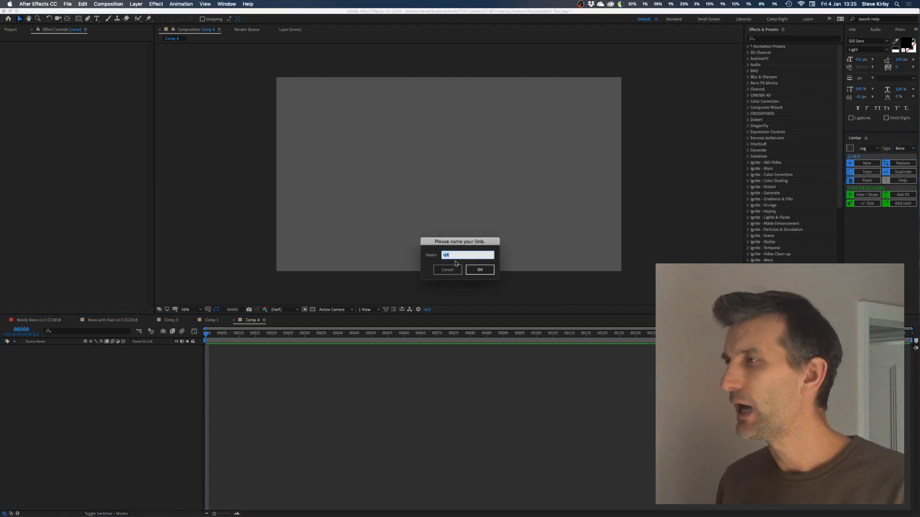
left_click(479, 270)
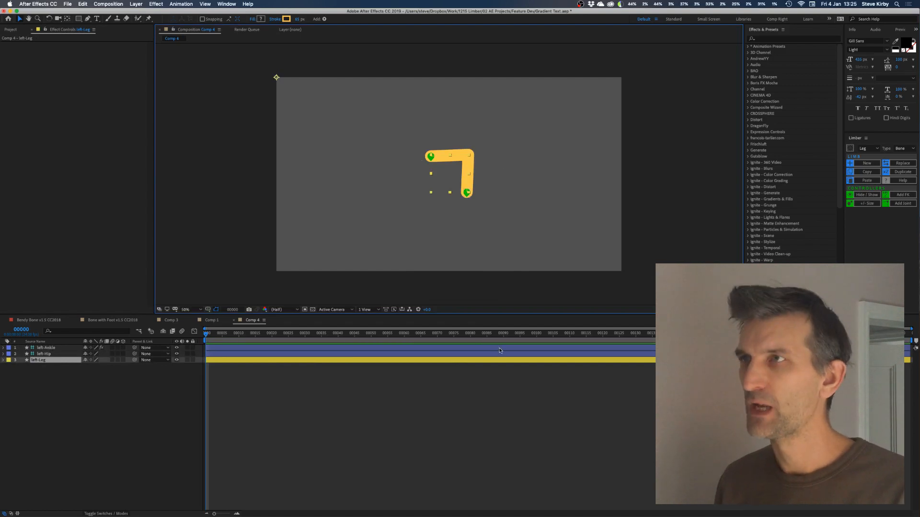
Add an empty text layer and apply the GradientBone.ffx preset to it from the Limber Animation Presets folder on the Desktop
left_click(97, 19)
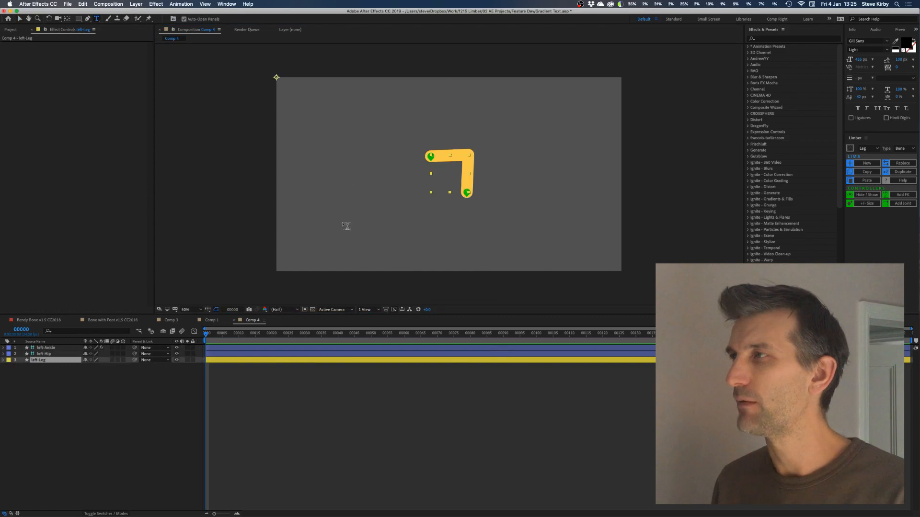
left_click(331, 140)
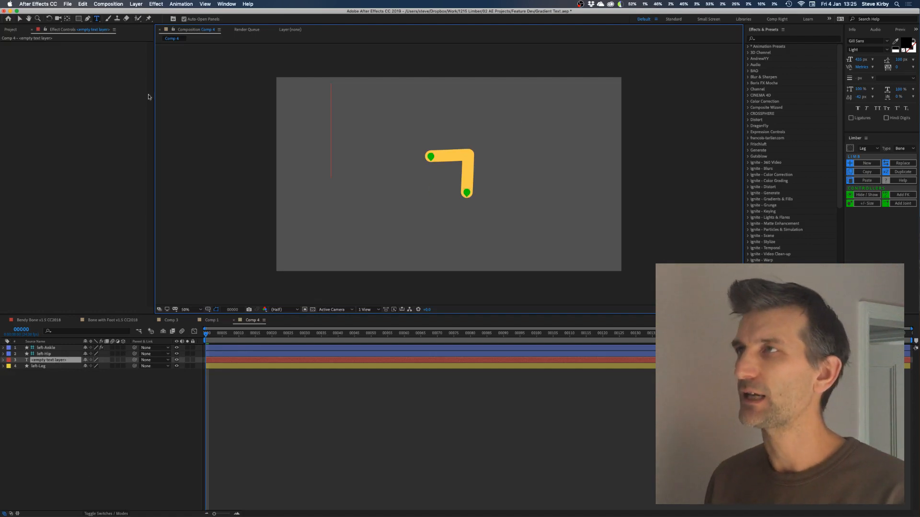
left_click(182, 4)
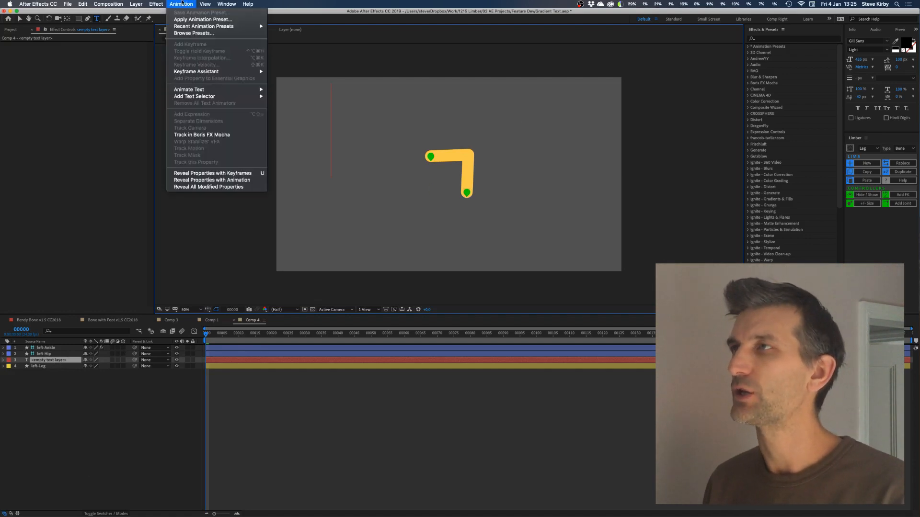
left_click(197, 20)
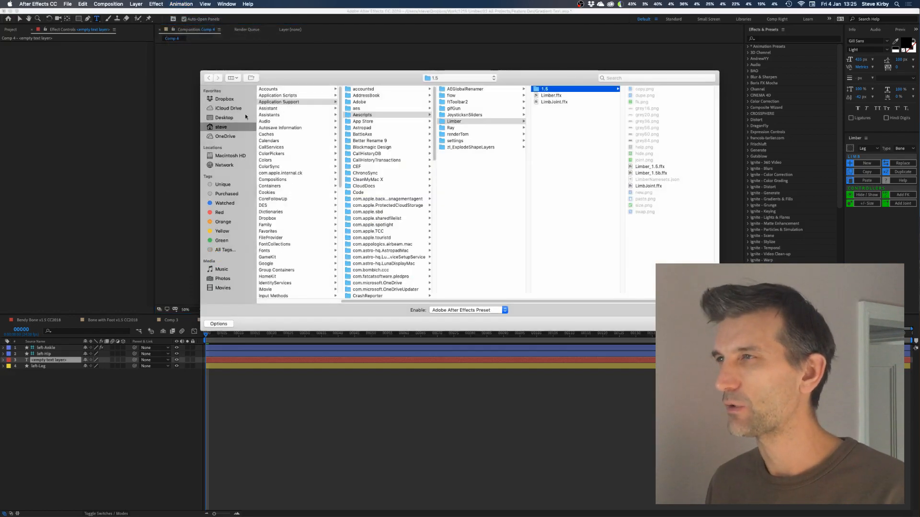
left_click(225, 118)
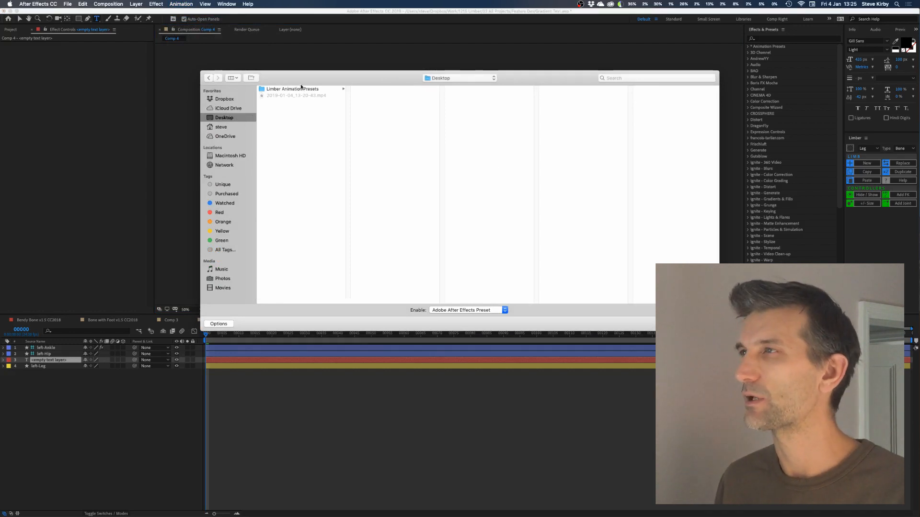
left_click(285, 89)
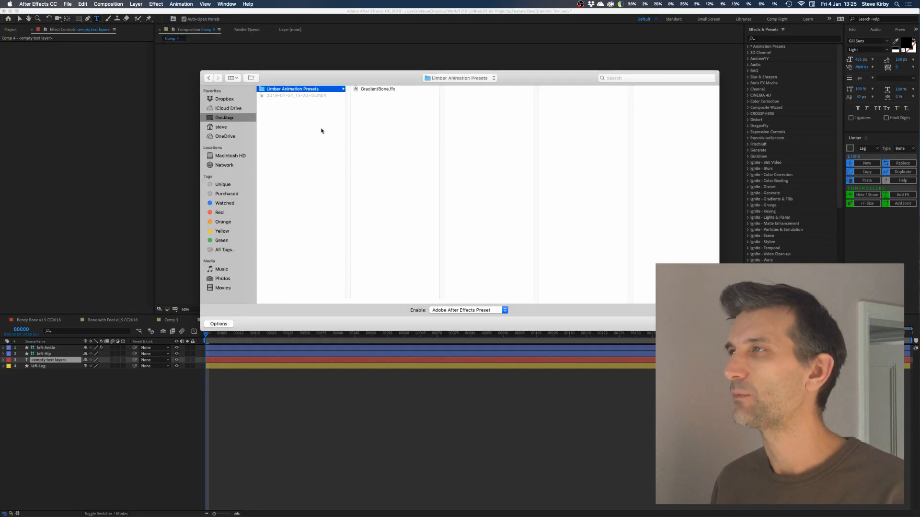
left_click(377, 90)
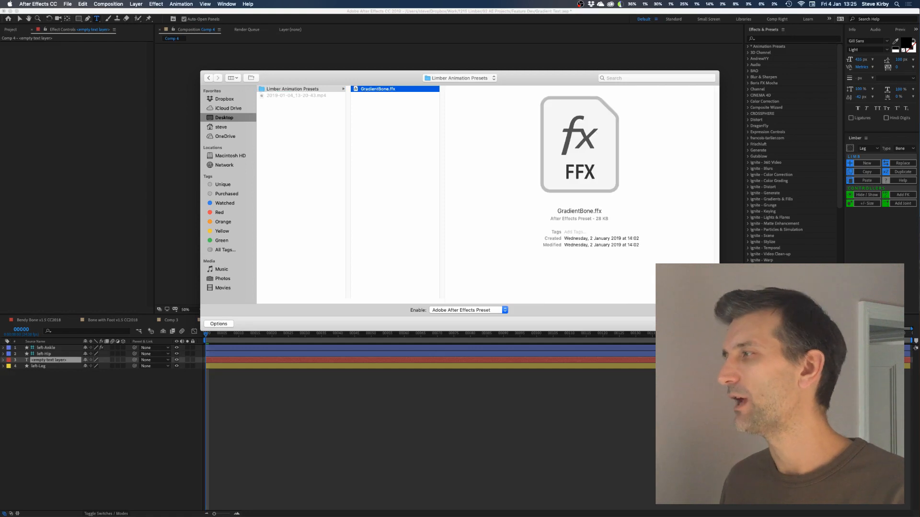
key("Return")
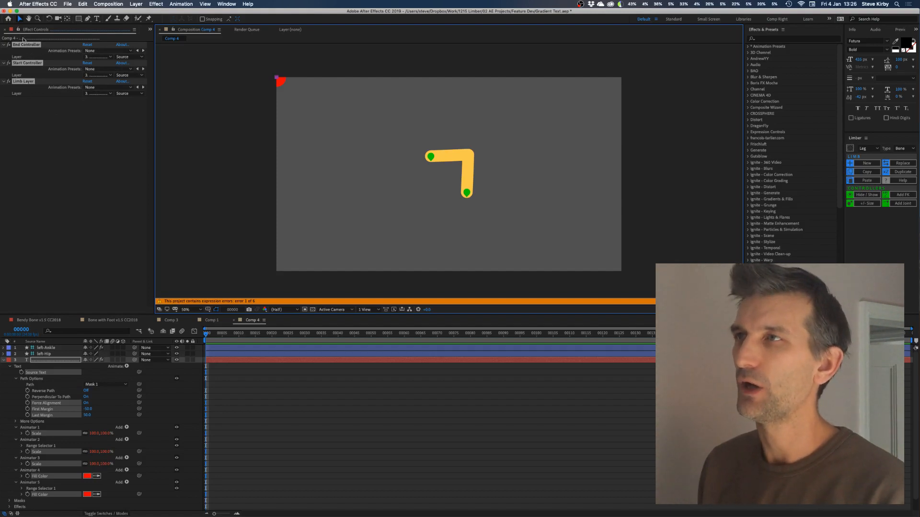
Link the text layer's End Controller to left-Ankle, Start Controller to left-Hip and Limb Layer to left-Leg
left_click(104, 57)
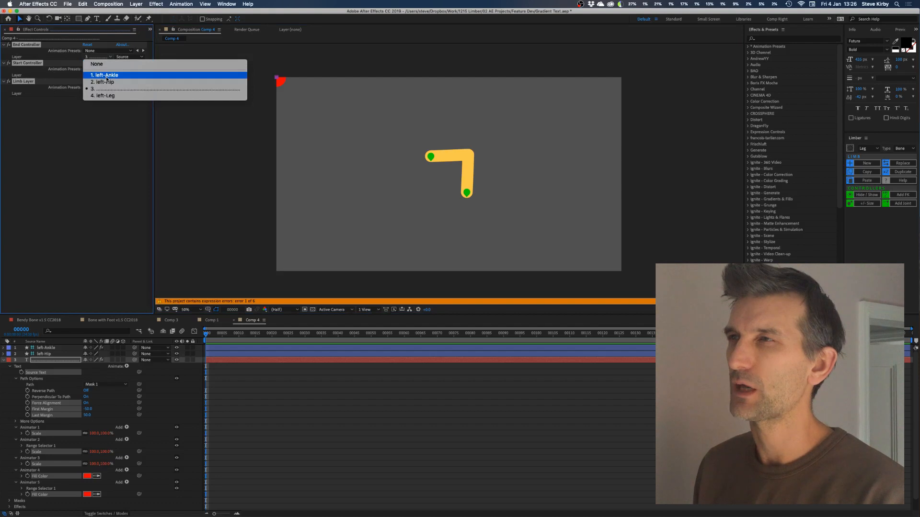
left_click(108, 77)
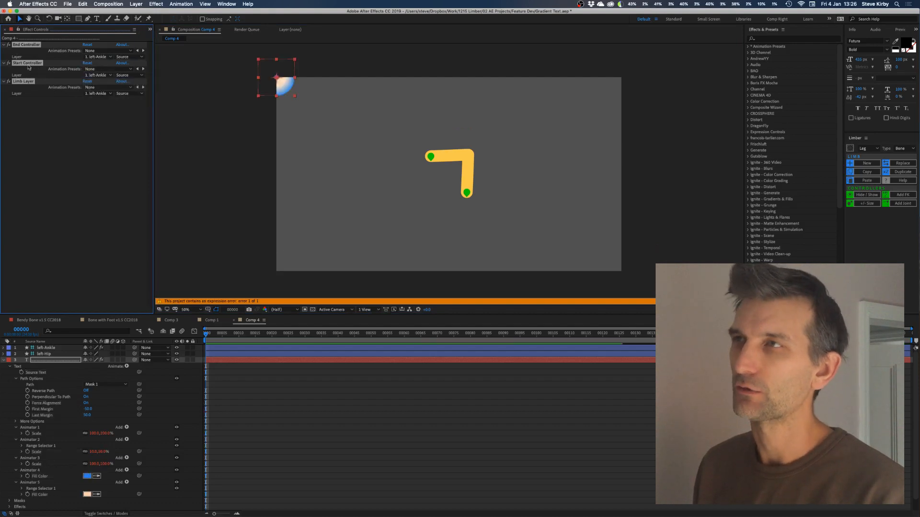
left_click(55, 105)
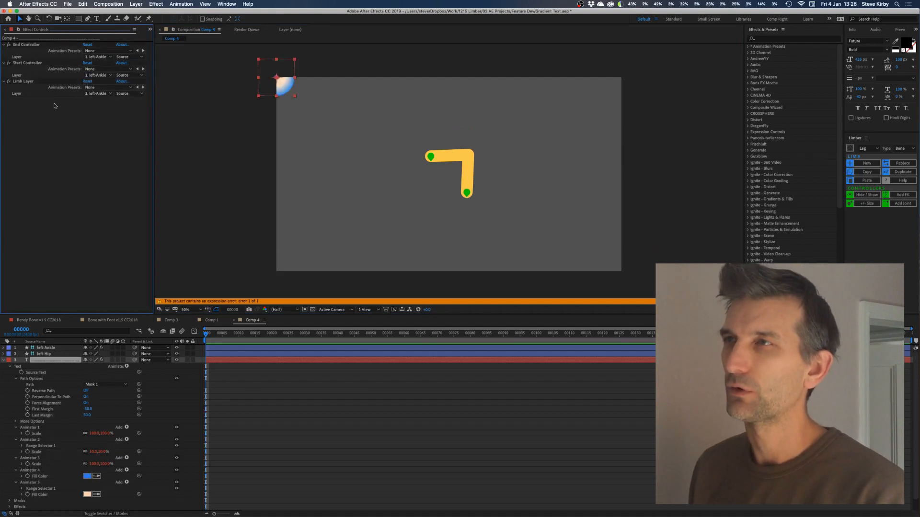
left_click(29, 63)
left_click(99, 75)
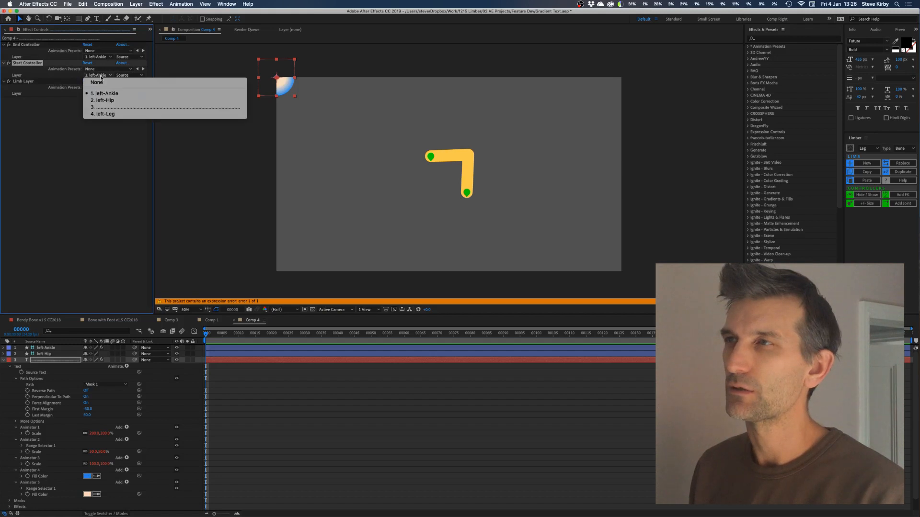
left_click(104, 100)
left_click(100, 94)
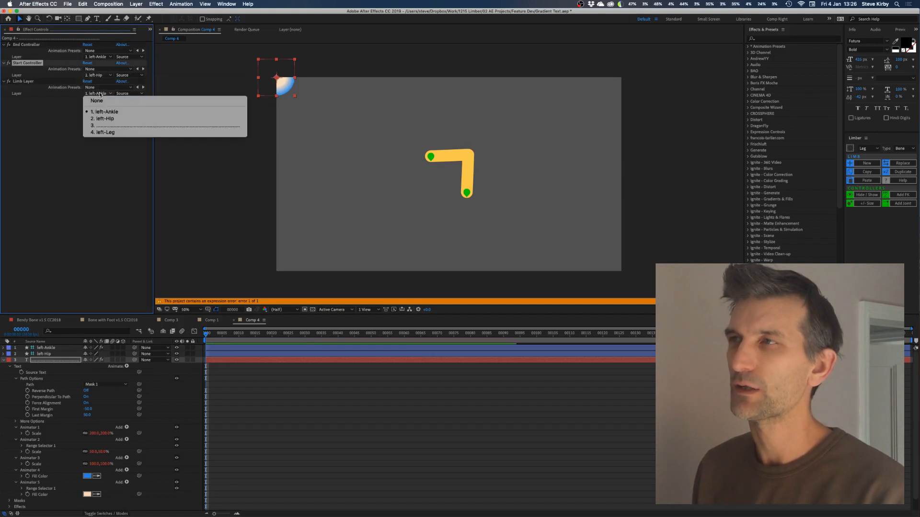
left_click(101, 132)
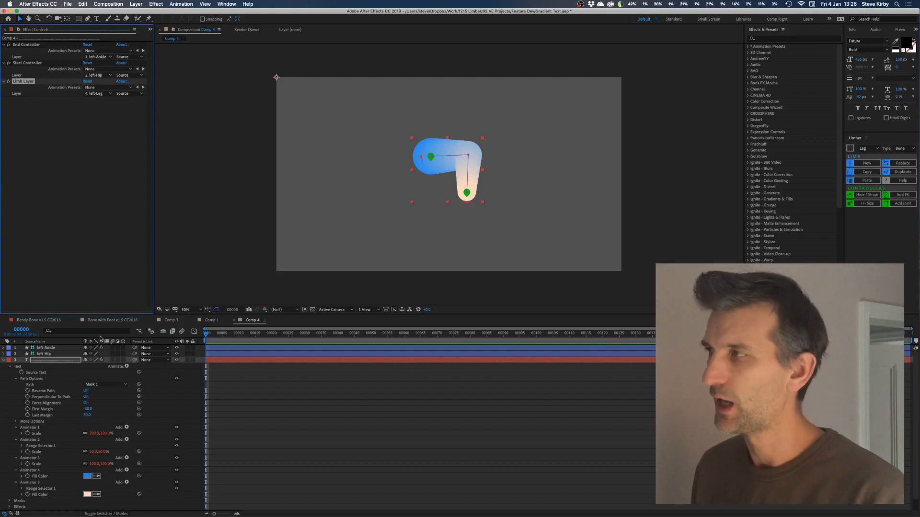
Collapse the text layer's properties and move the left-Ankle controller slightly downward in the composition
left_click(56, 364)
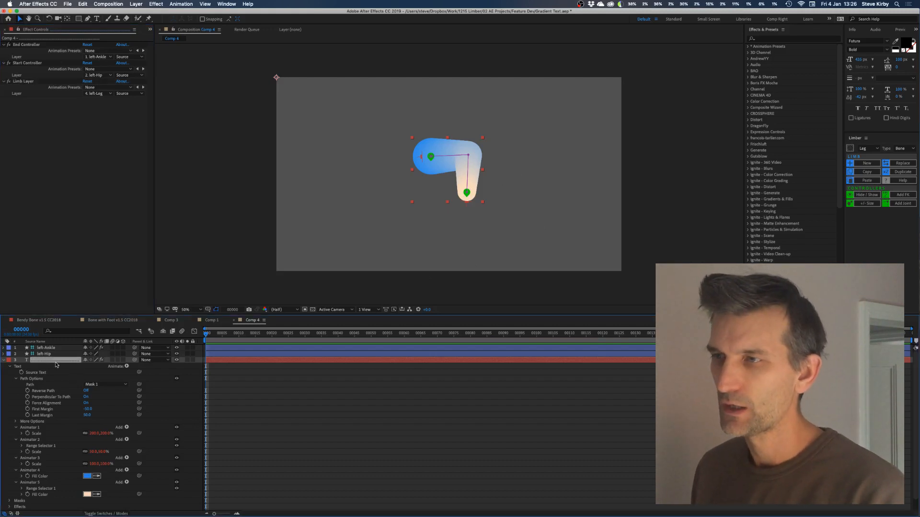
left_click(4, 361)
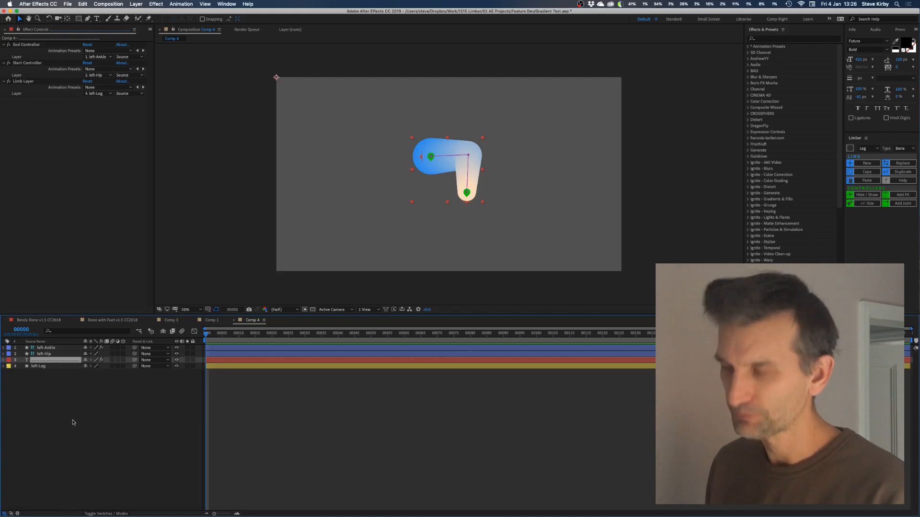
left_click(48, 349)
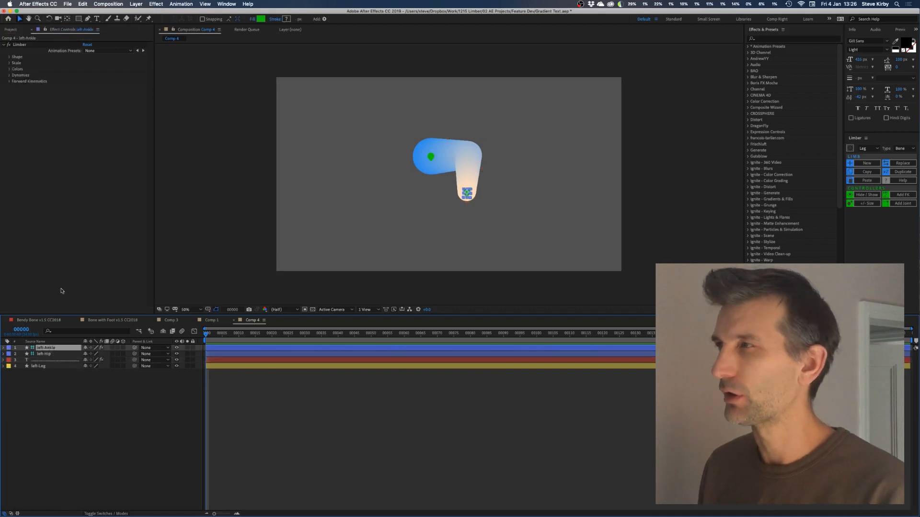
mouse_move(476, 194)
left_mouse_down()
mouse_move(546, 191)
mouse_move(418, 261)
mouse_move(350, 207)
mouse_move(505, 137)
mouse_move(484, 226)
mouse_move(384, 197)
mouse_move(472, 205)
mouse_move(481, 184)
mouse_move(468, 195)
left_mouse_up()
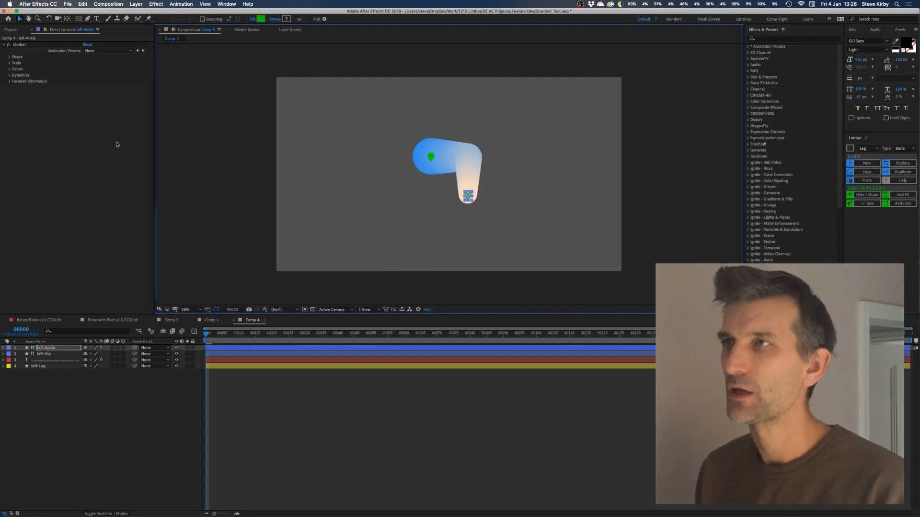
Set the Lower Color of the Limber effect on left-Ankle to a saturated yellow
left_click(9, 70)
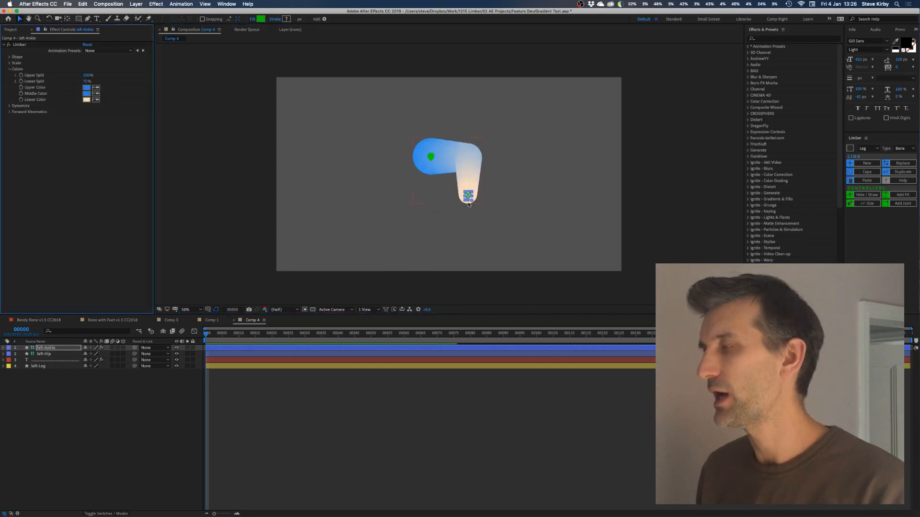
left_click(86, 100)
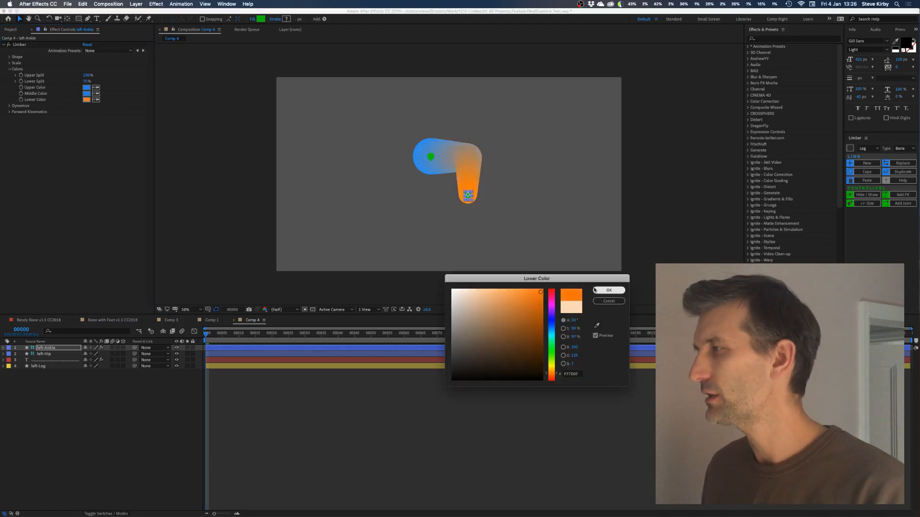
left_click(553, 369)
left_click(554, 368)
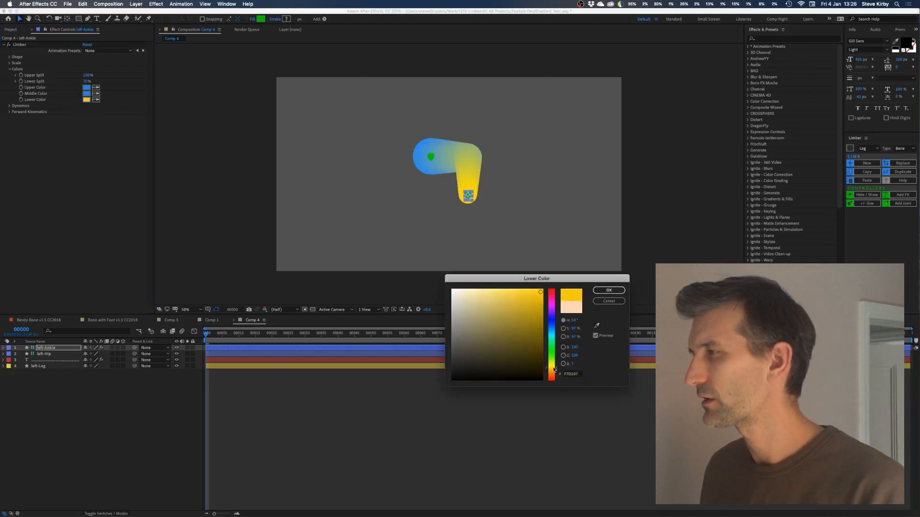
left_click(609, 290)
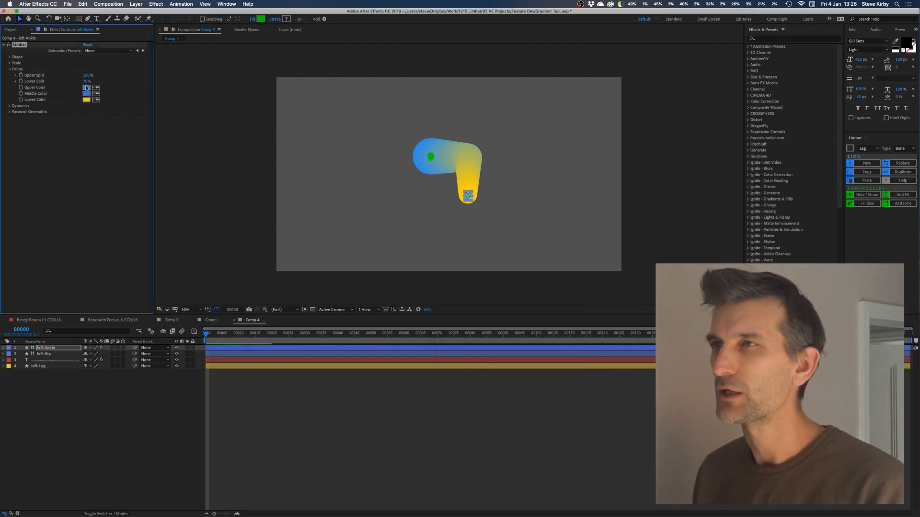
Set the Upper Color of the Limber effect on left-Ankle to a bright red
left_click(87, 87)
left_click_drag(549, 294, 557, 286)
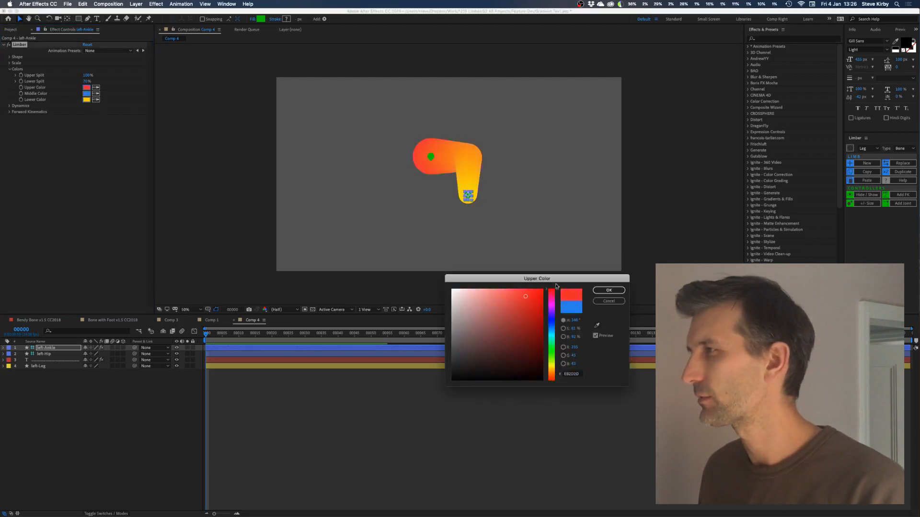
left_click(609, 291)
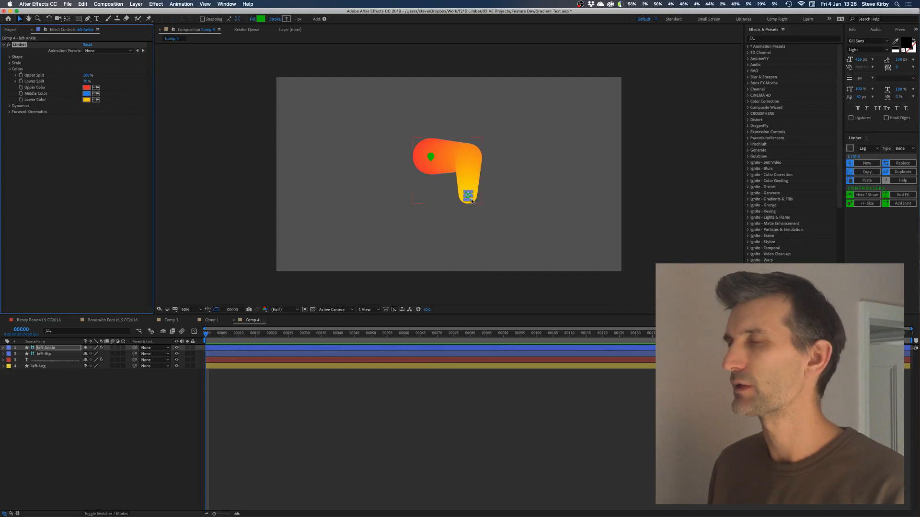
Move the left-Ankle controller slightly down and increase the limb's Start, Middle and End sizes in the Limber Shape settings
left_click(11, 56)
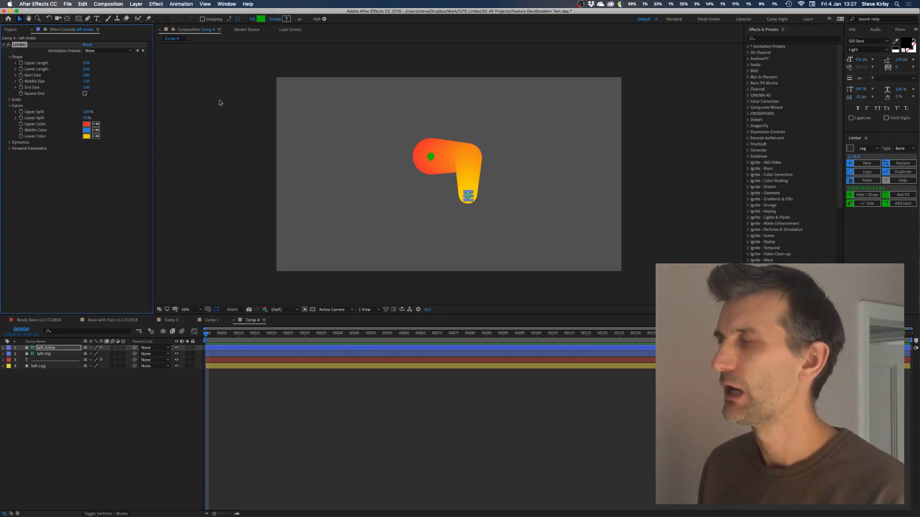
mouse_move(468, 196)
left_mouse_down()
mouse_move(554, 212)
mouse_move(497, 201)
mouse_move(464, 208)
left_mouse_up()
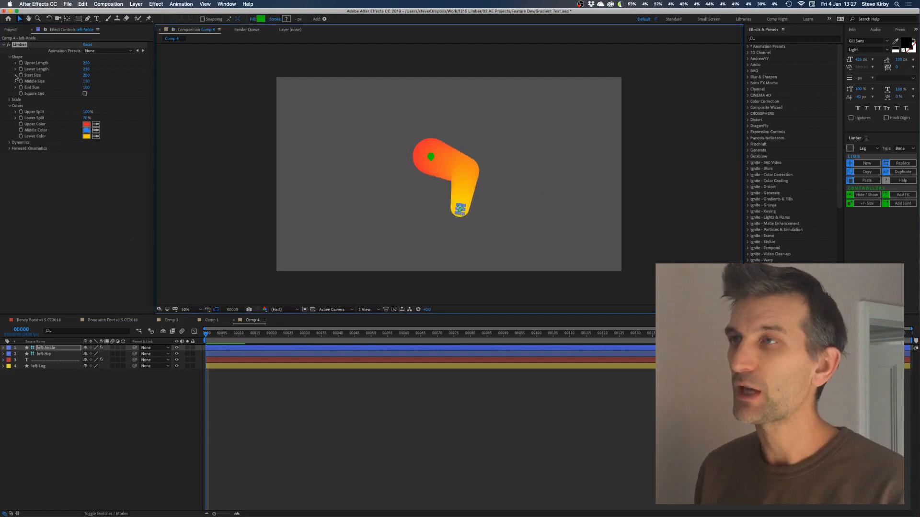
mouse_move(86, 75)
left_mouse_down()
mouse_move(101, 73)
mouse_move(91, 87)
mouse_move(128, 80)
mouse_move(95, 82)
left_mouse_up()
Set the limb's Start Size and End Size to 100 and reduce its Middle Size
left_click(87, 75)
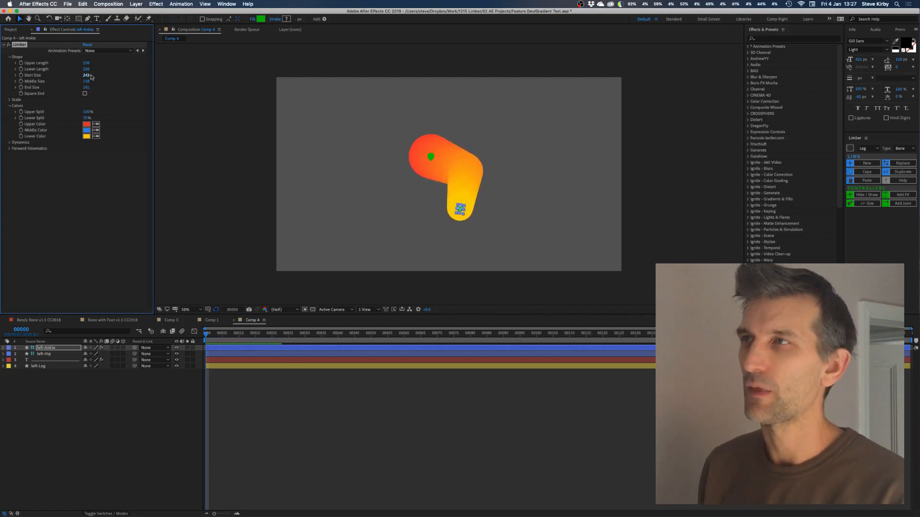
type("100")
key("Tab")
key("Tab")
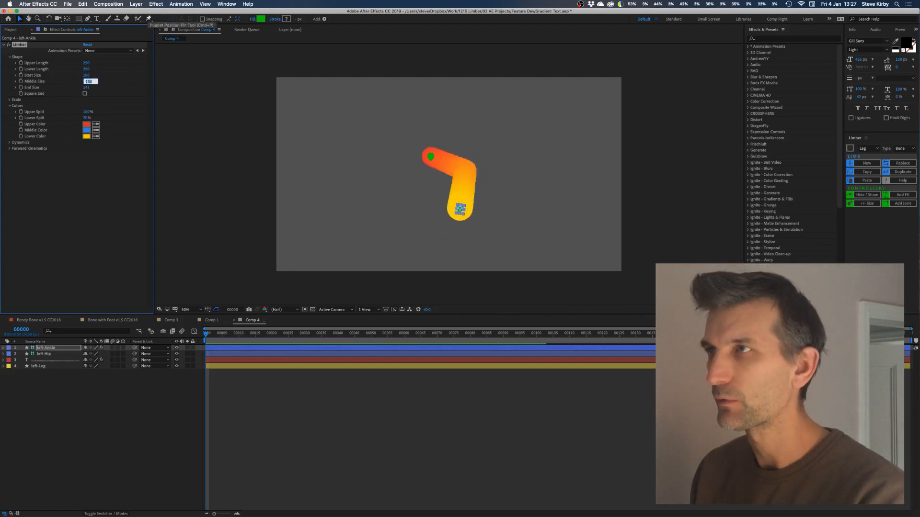
type("100")
key("Return")
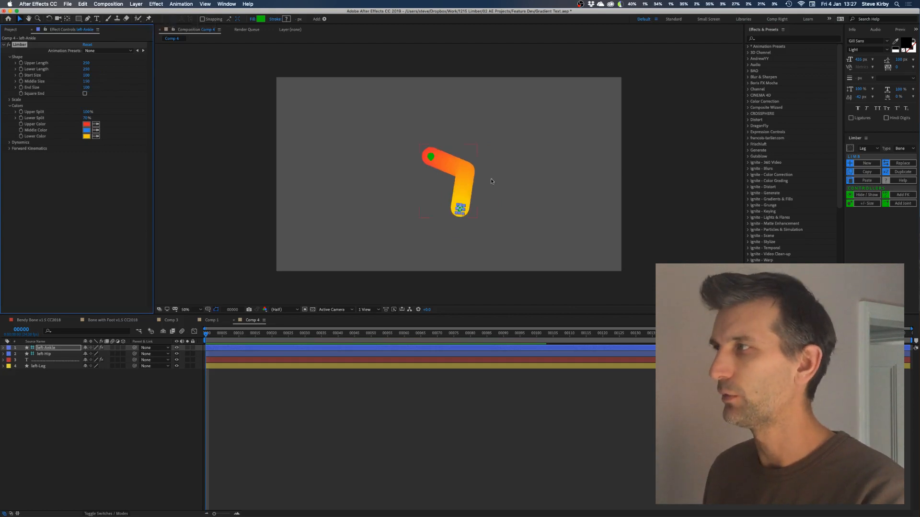
Nudge the left-Ankle controller and taper the limb with a Start Size of 220 and a larger Middle Size
mouse_move(460, 210)
left_mouse_down()
mouse_move(485, 157)
mouse_move(546, 172)
mouse_move(498, 178)
mouse_move(442, 221)
mouse_move(452, 215)
left_mouse_up()
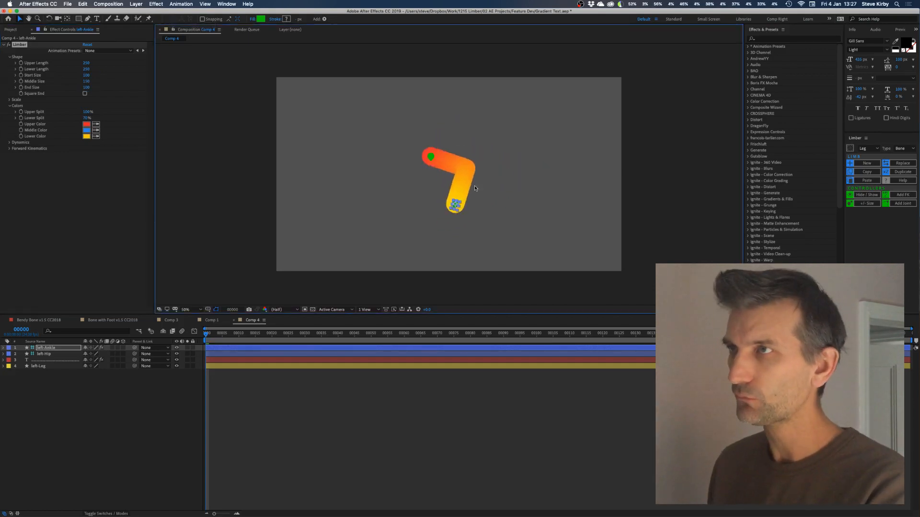
left_click_drag(86, 75, 117, 67)
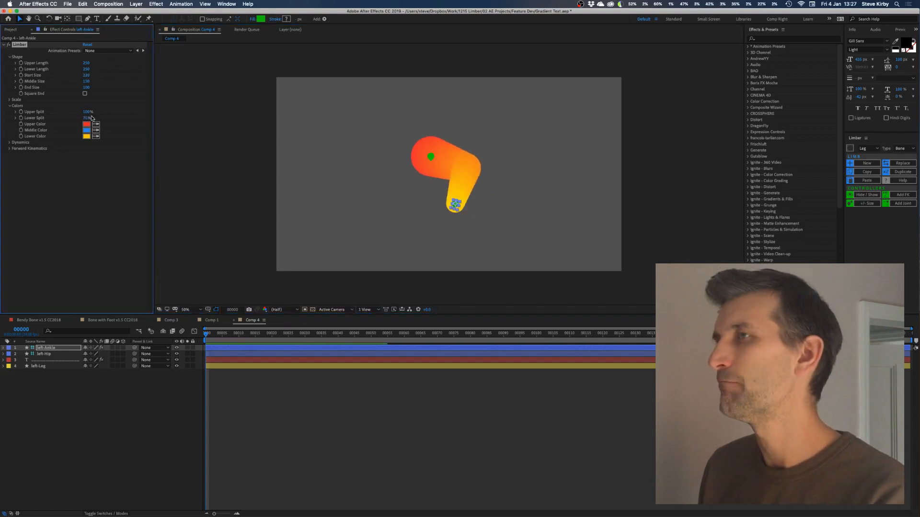
left_click_drag(86, 81, 98, 80)
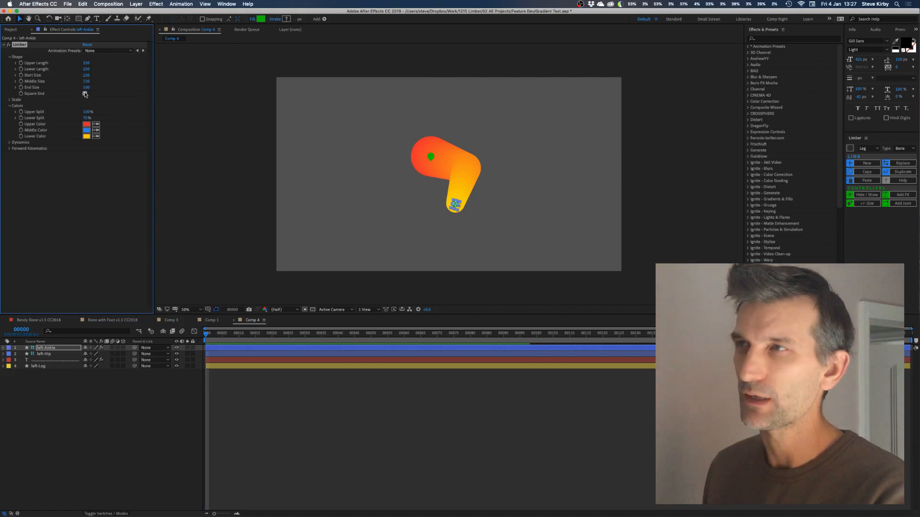
Try a Size Scale of 131% with the length unlinked from size scale, and undo the change
left_click(9, 100)
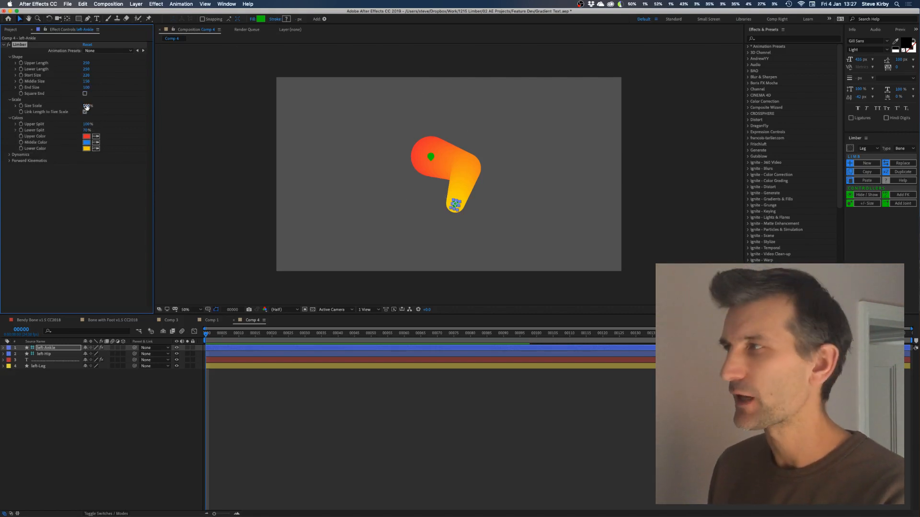
left_click_drag(86, 106, 110, 109)
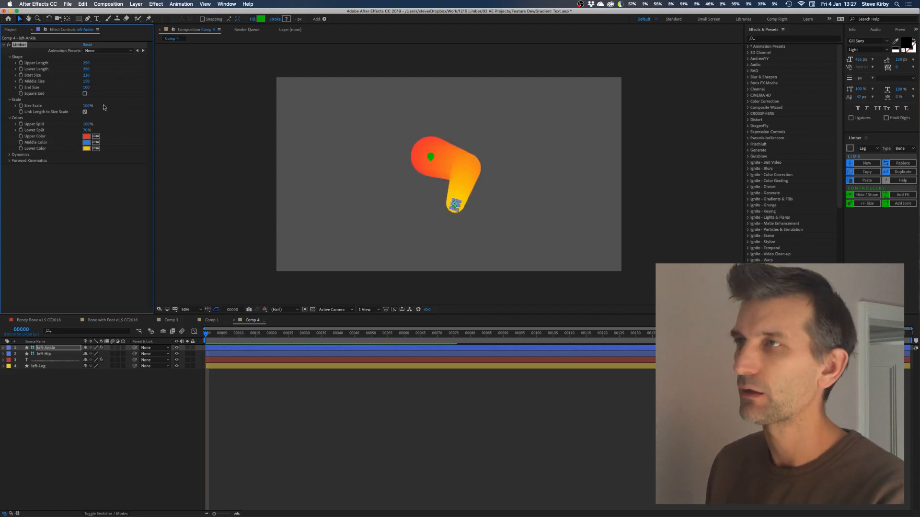
mouse_move(86, 107)
left_mouse_down()
mouse_move(105, 104)
mouse_move(97, 105)
left_mouse_up()
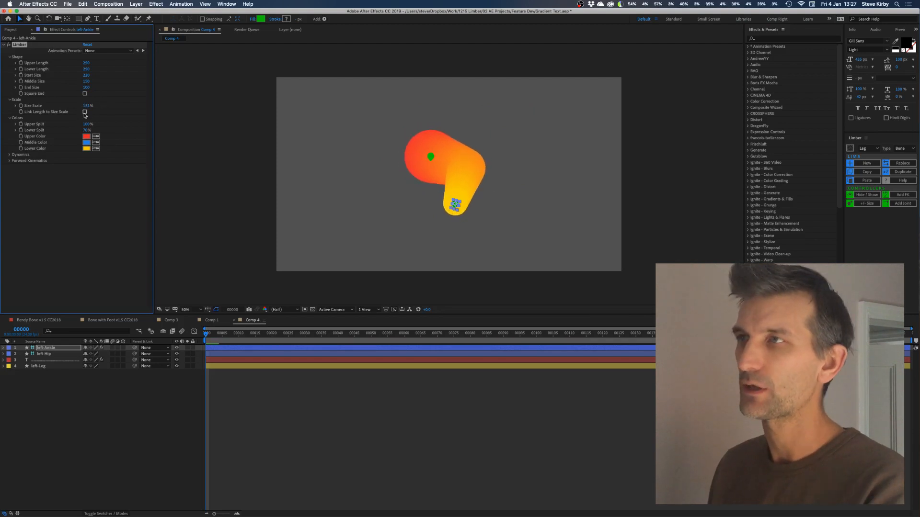
key("super+z")
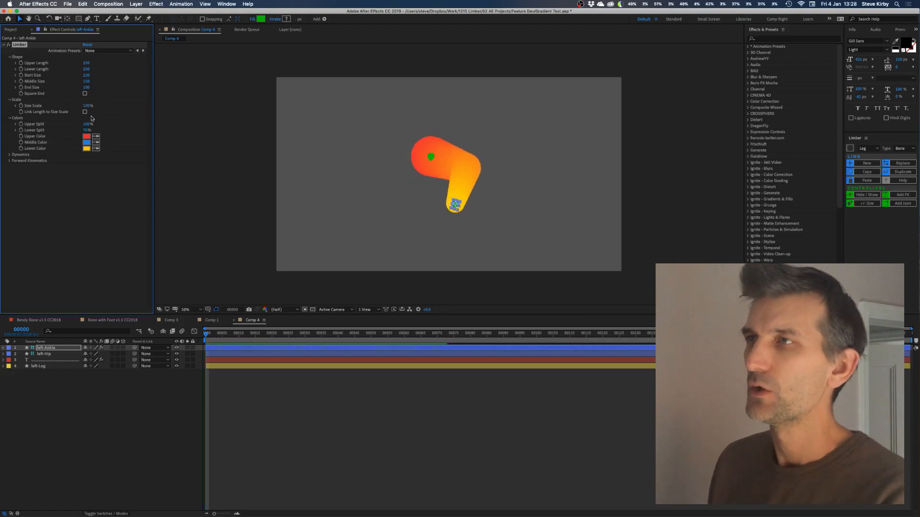
Test the limb's Forward Kinematics and Clockwise settings, returning FK to 0% and Clockwise to 100%
left_click(9, 155)
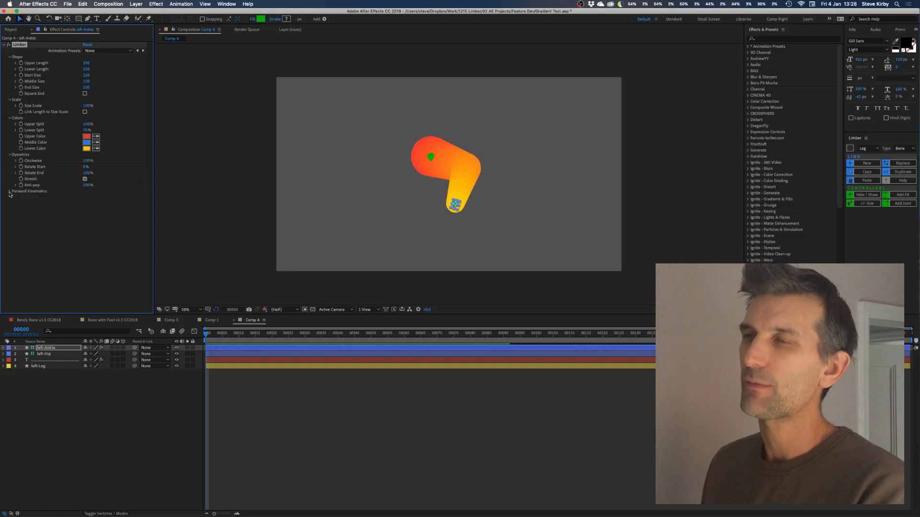
left_click(9, 192)
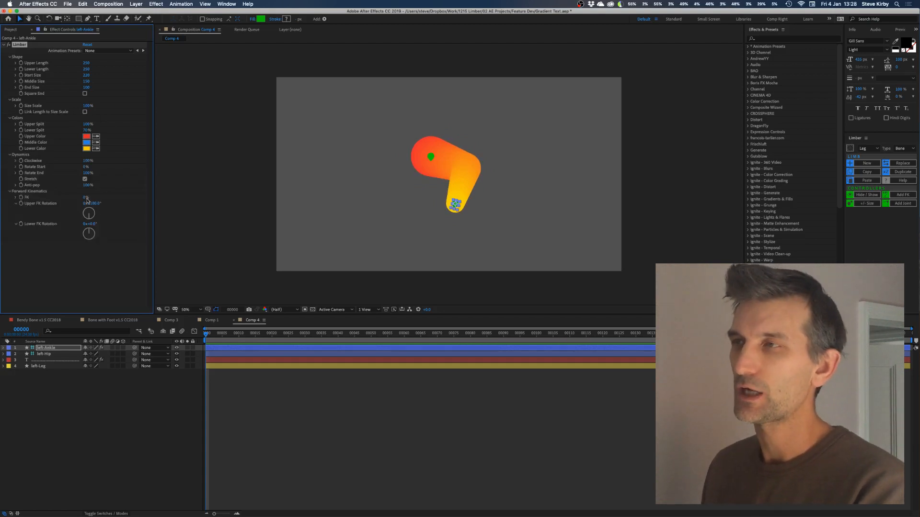
left_click_drag(84, 198, 21, 204)
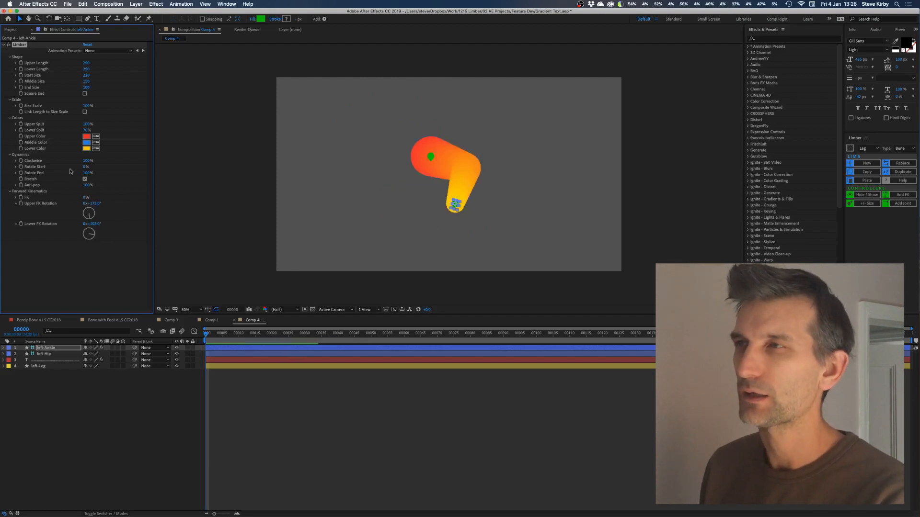
left_click_drag(87, 161, 7, 168)
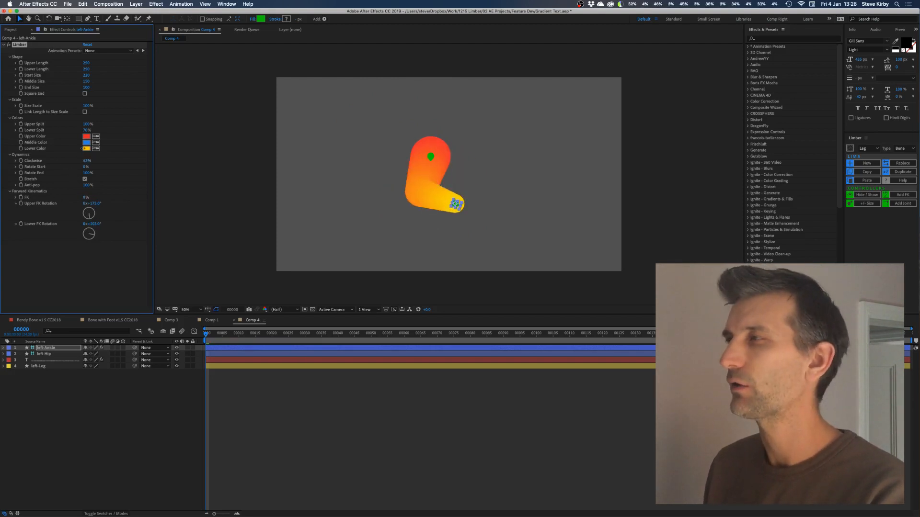
left_click_drag(82, 148, 242, 110)
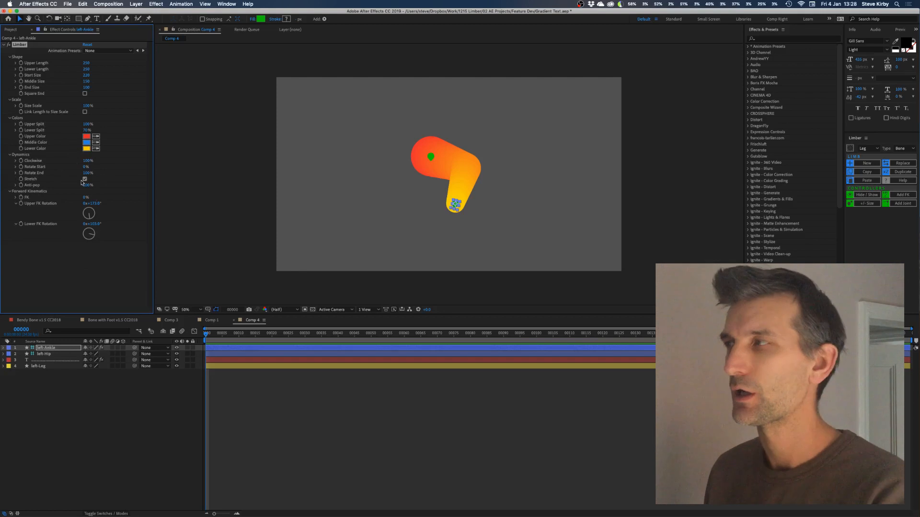
Test the Stretch option by pulling left-Ankle far from the hip with it on and off, and bring the controller back closer
left_click_drag(454, 205, 320, 250)
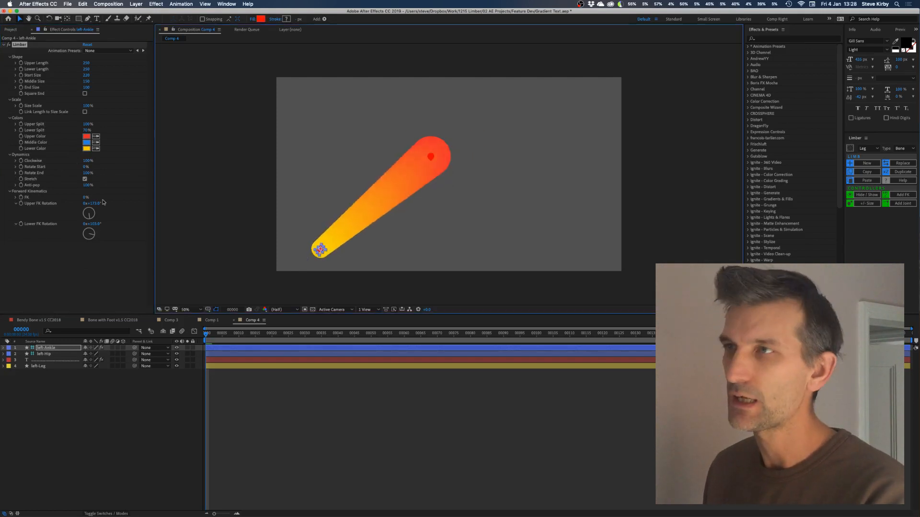
left_click(84, 179)
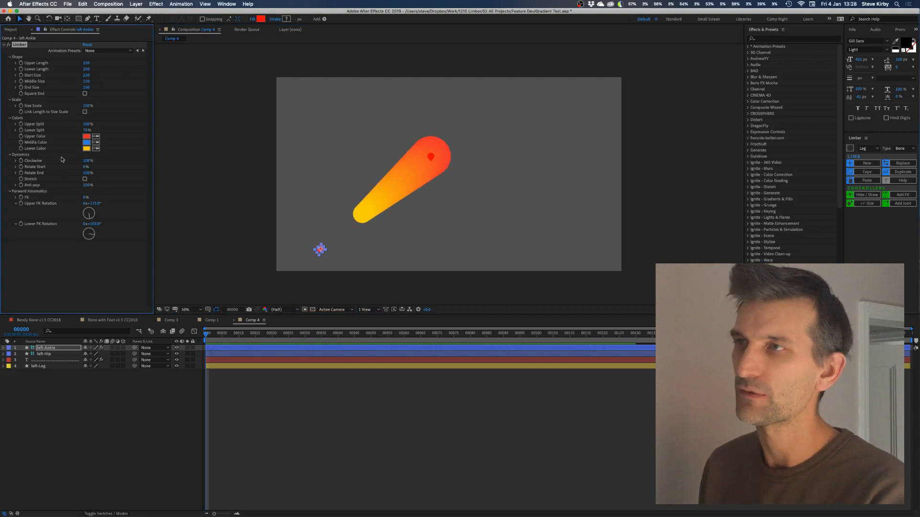
left_click(87, 185)
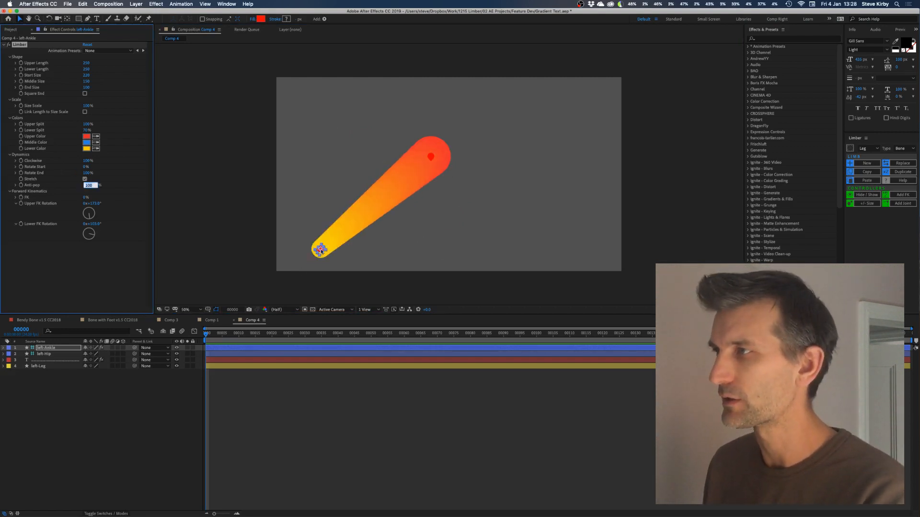
left_click_drag(320, 251, 424, 214)
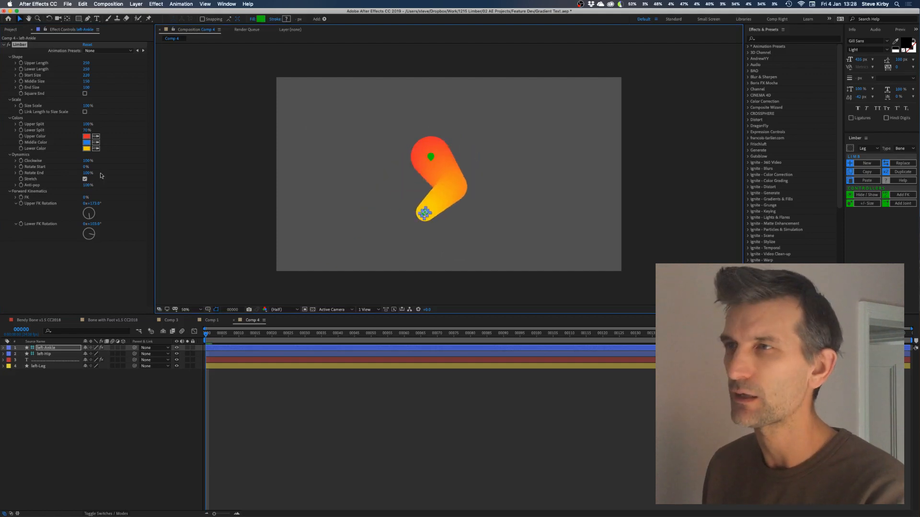
Try the limb's Anti-pop setting, return it to 100%, and shift the left-Ankle controller slightly sideways to open the knee bend
left_click_drag(87, 185, 287, 151)
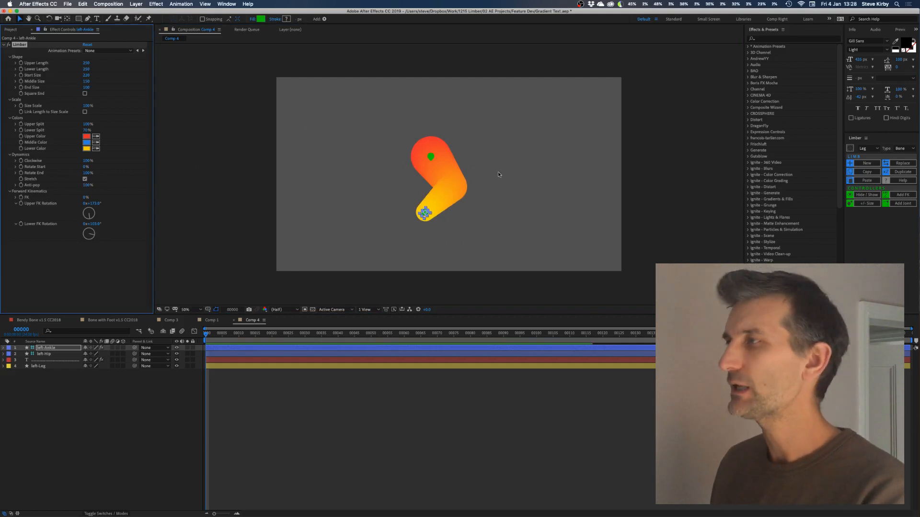
left_click_drag(424, 214, 450, 211)
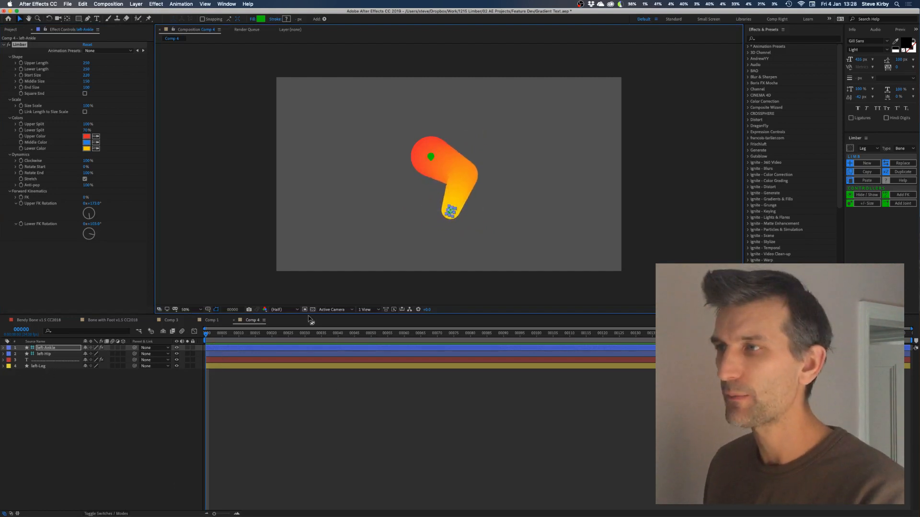
Switch to the Bendy Bone v1.5 CC2018 composition and preview the limb's bending up to frame 10
left_click(38, 321)
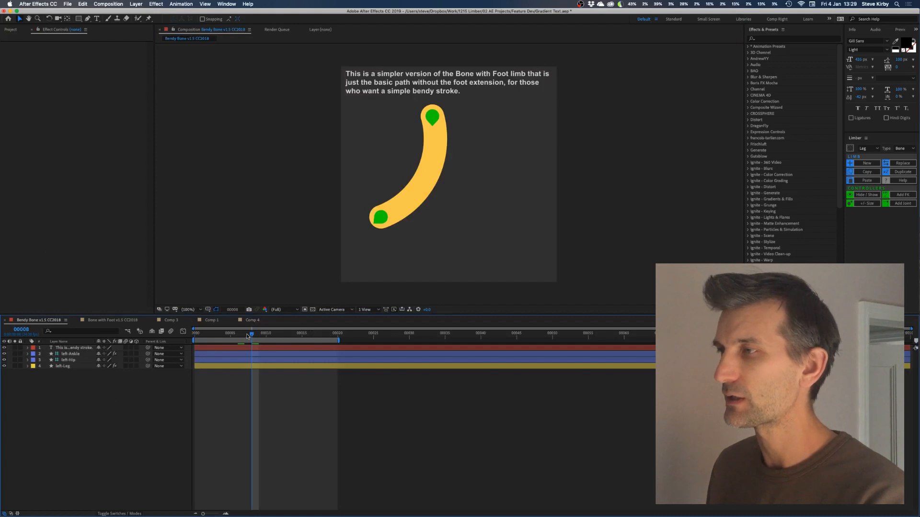
mouse_move(246, 334)
left_mouse_down()
mouse_move(194, 332)
mouse_move(296, 333)
mouse_move(265, 331)
left_mouse_up()
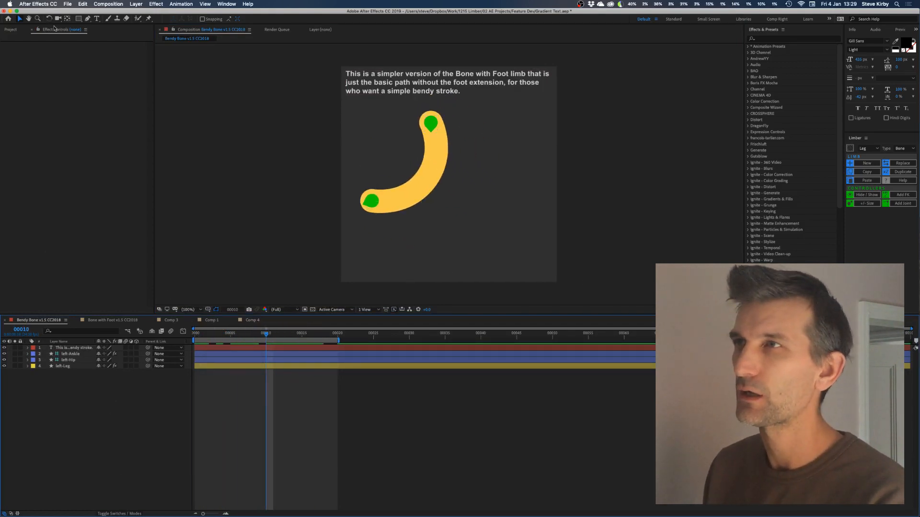
Expand the Limb Library CC2018.aep folder in the project, widen the Name column and select Bendy Bone v1.5 CC2018
left_click(7, 31)
left_click(33, 123)
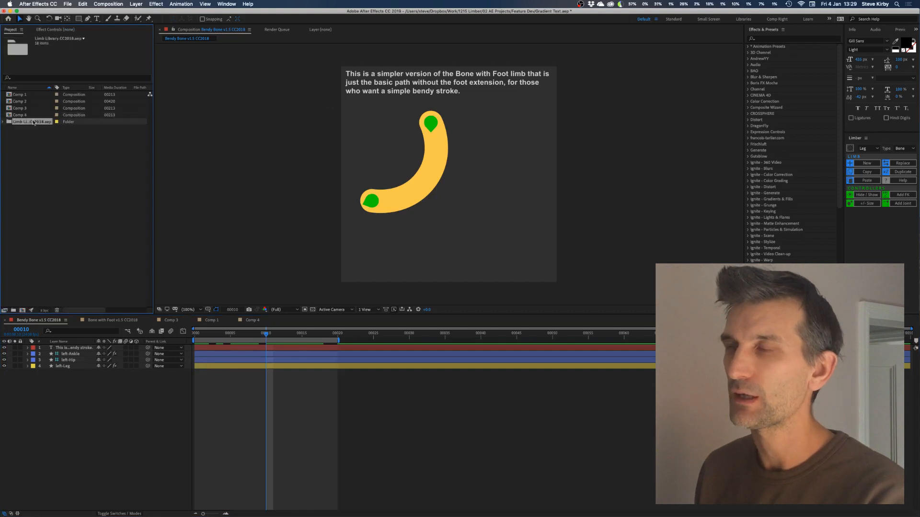
left_click(4, 122)
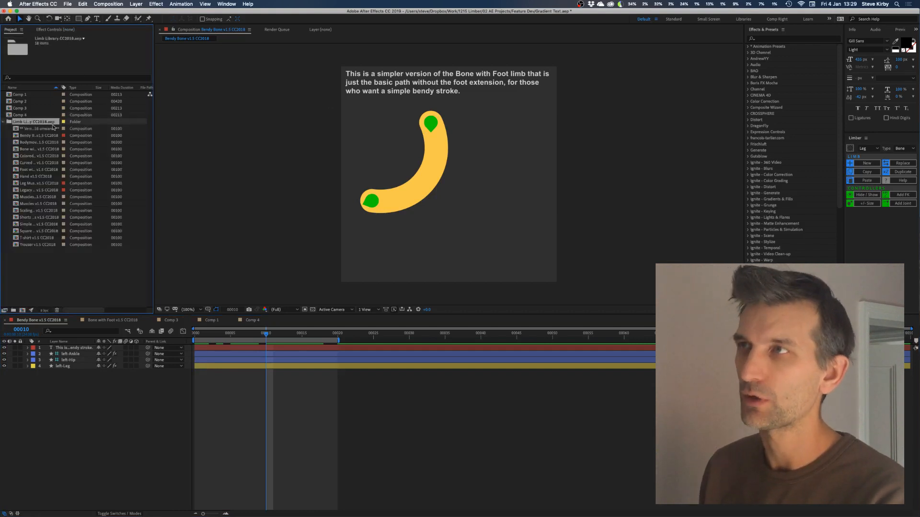
left_click_drag(61, 87, 95, 87)
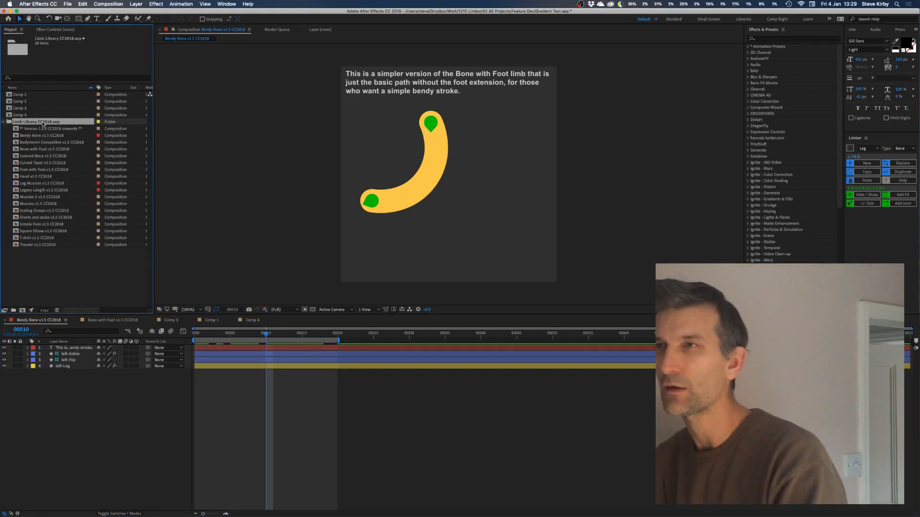
left_click(31, 137)
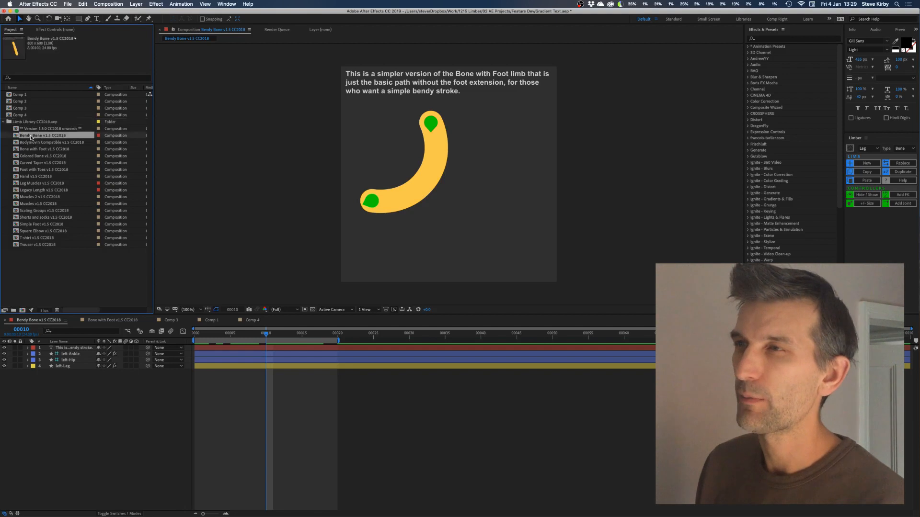
Copy the left-Leg limb from the Bendy Bone v1.5 CC2018 composition and paste it onto left-Leg in Comp 4 with Limber
left_click(62, 366)
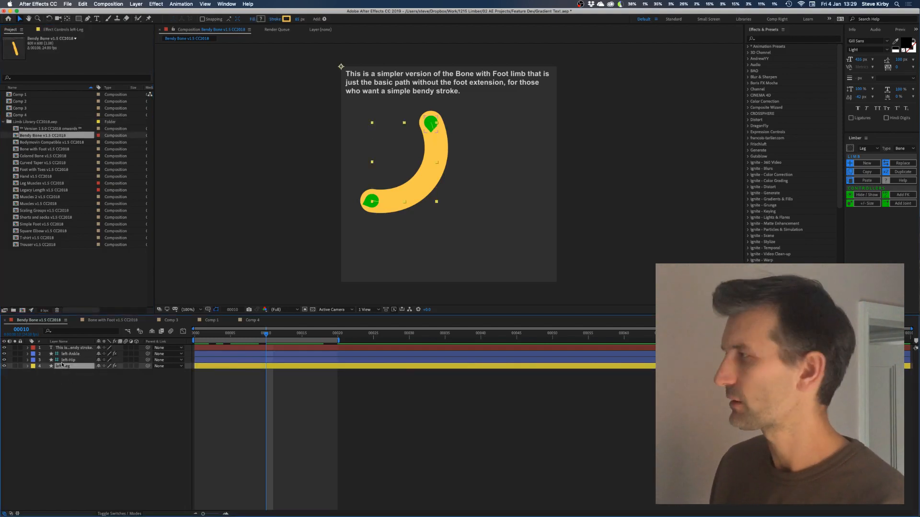
left_click(867, 172)
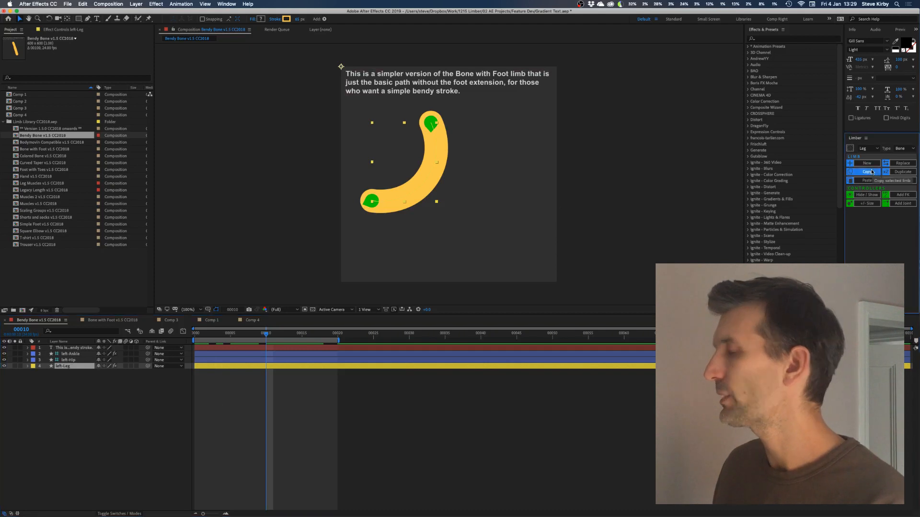
left_click(252, 320)
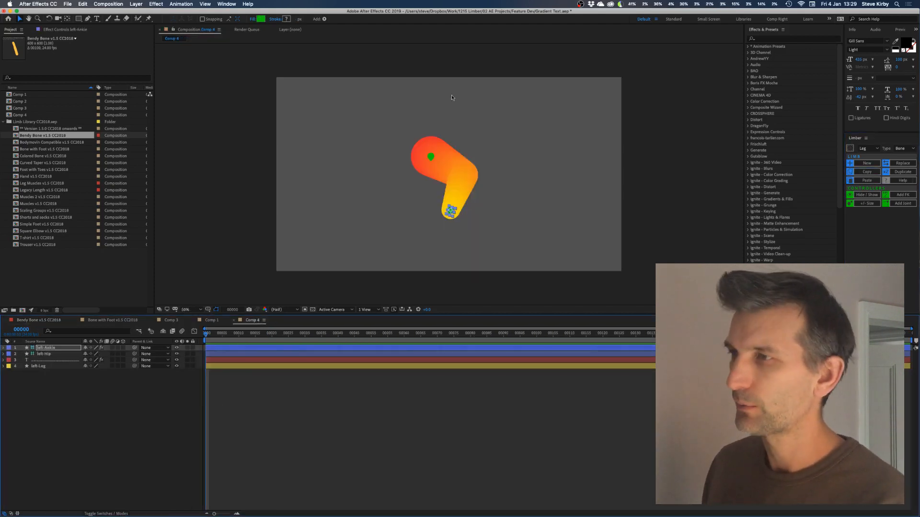
left_click(42, 367)
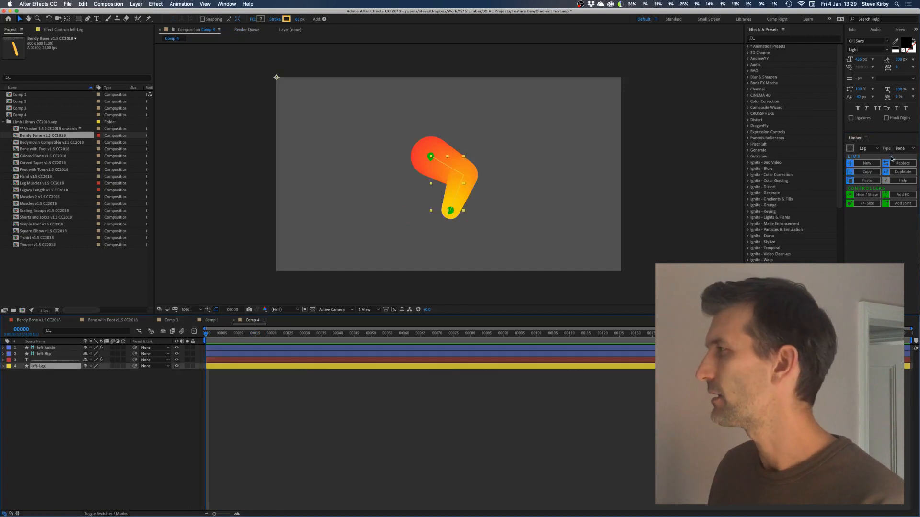
left_click(867, 180)
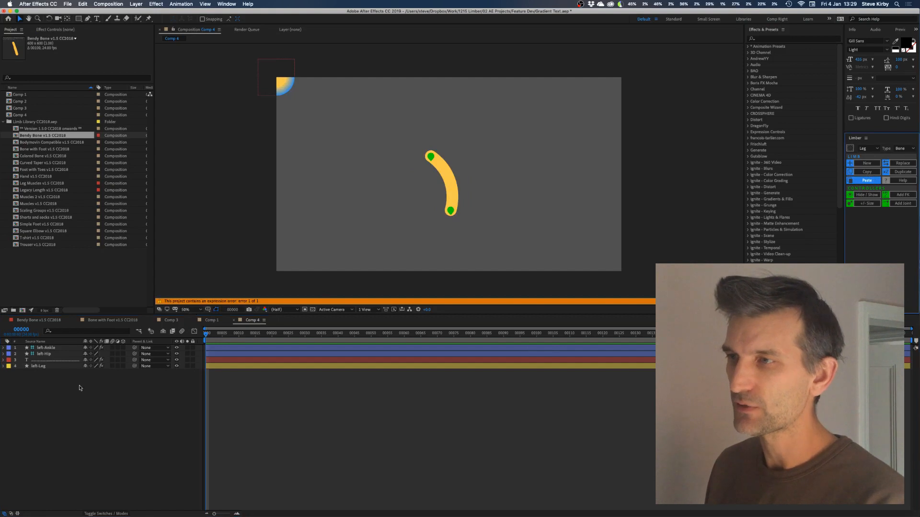
Point the gradient text layer's Limb Layer effect to 4. left-Leg
left_click(65, 361)
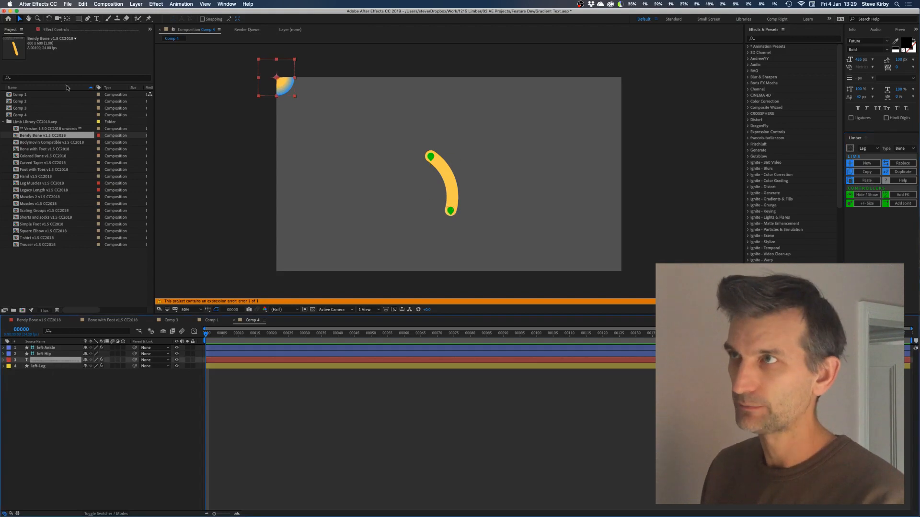
left_click(46, 31)
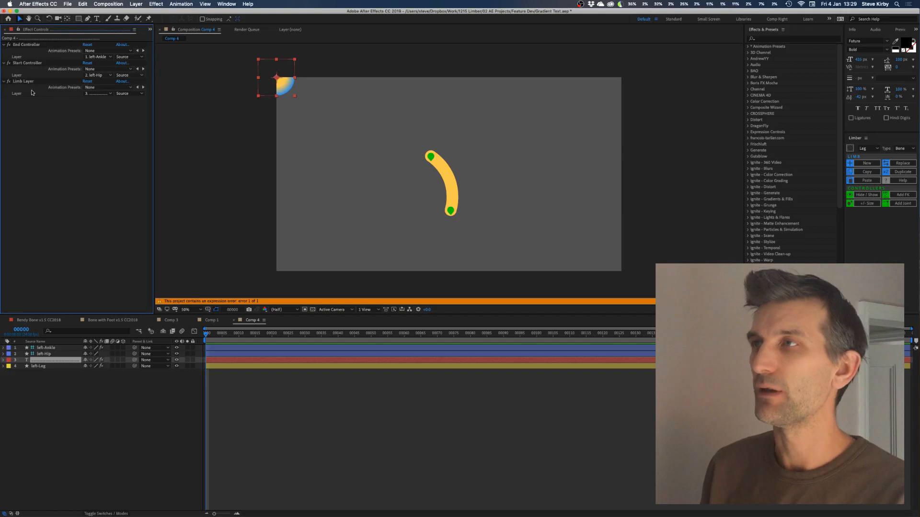
left_click(108, 94)
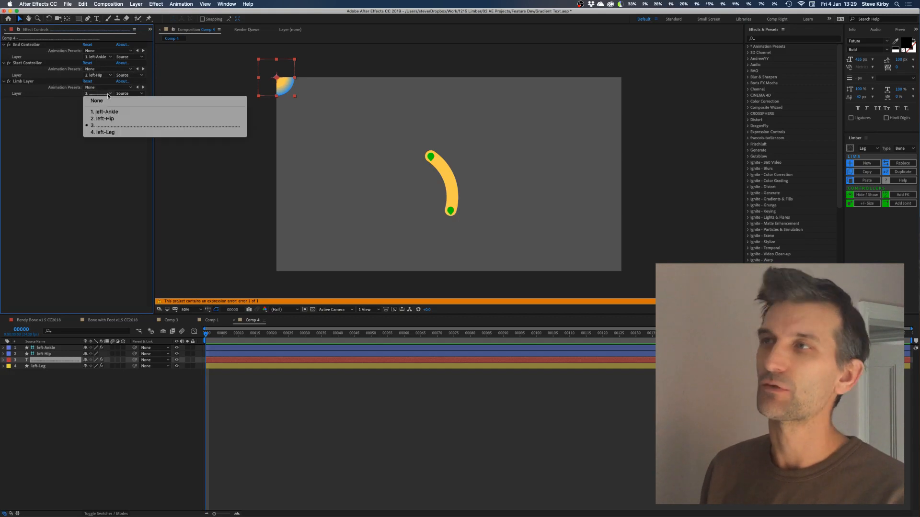
left_click(106, 133)
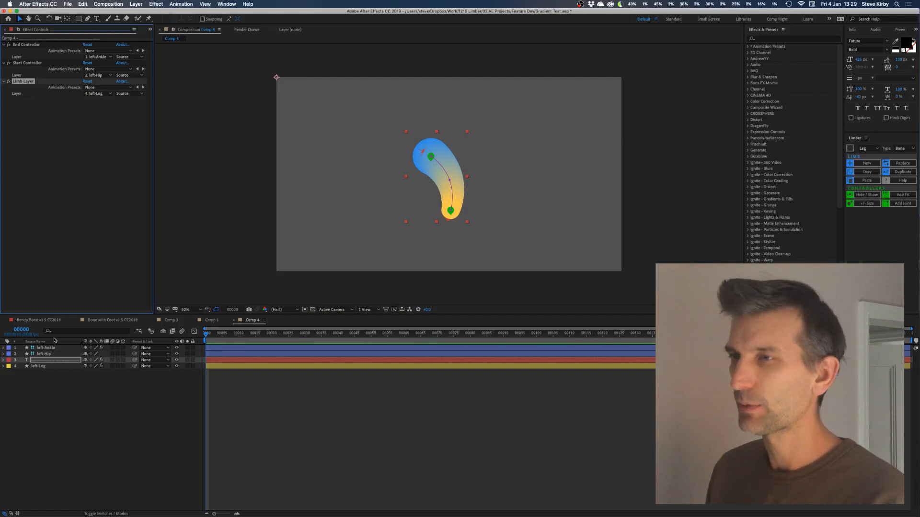
Compare left-Ankle's Limber color settings in the Bendy Bone composition with those of left-Ankle in Comp 4
left_click(38, 320)
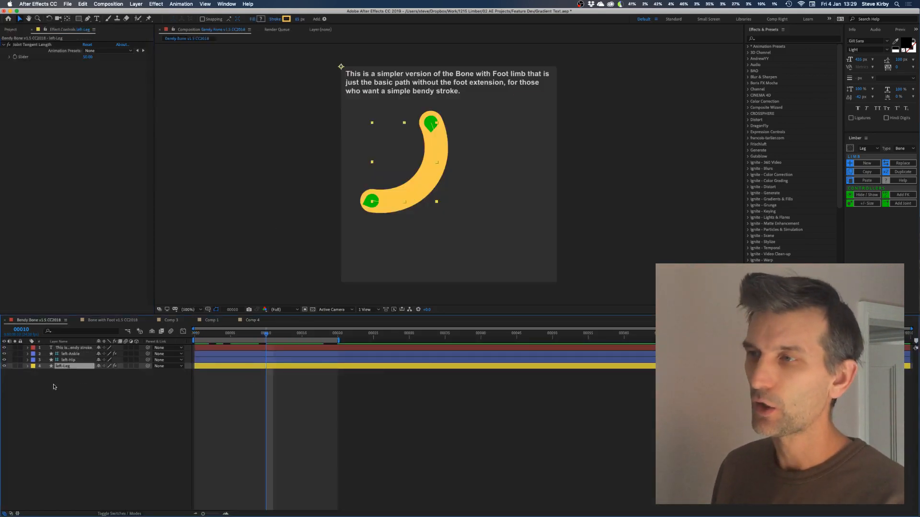
left_click(72, 354)
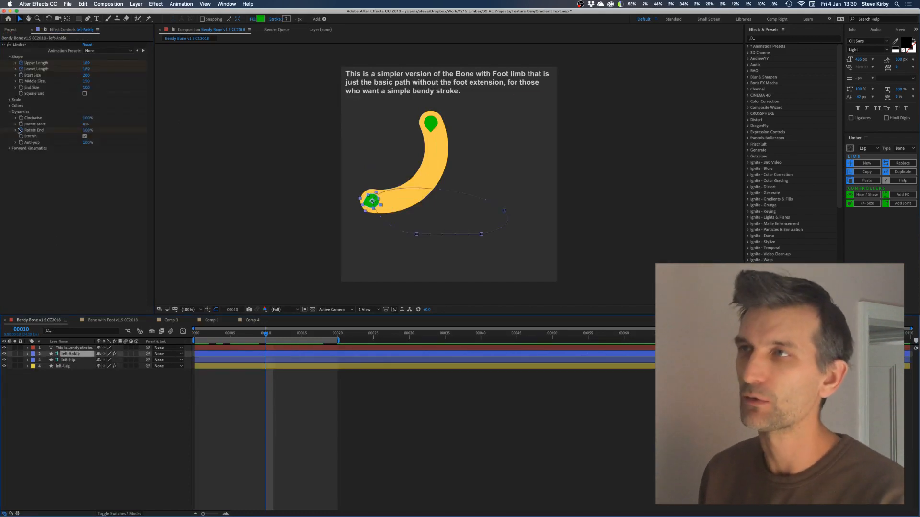
left_click(9, 106)
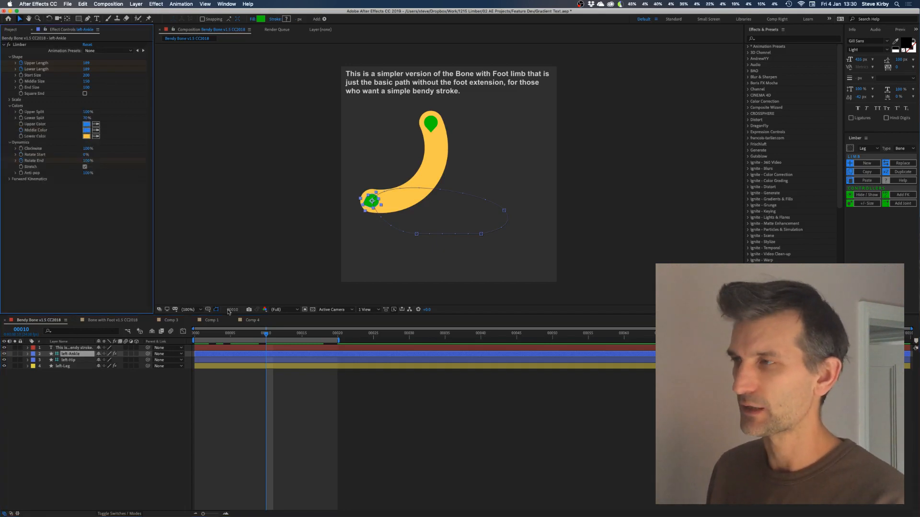
left_click(257, 321)
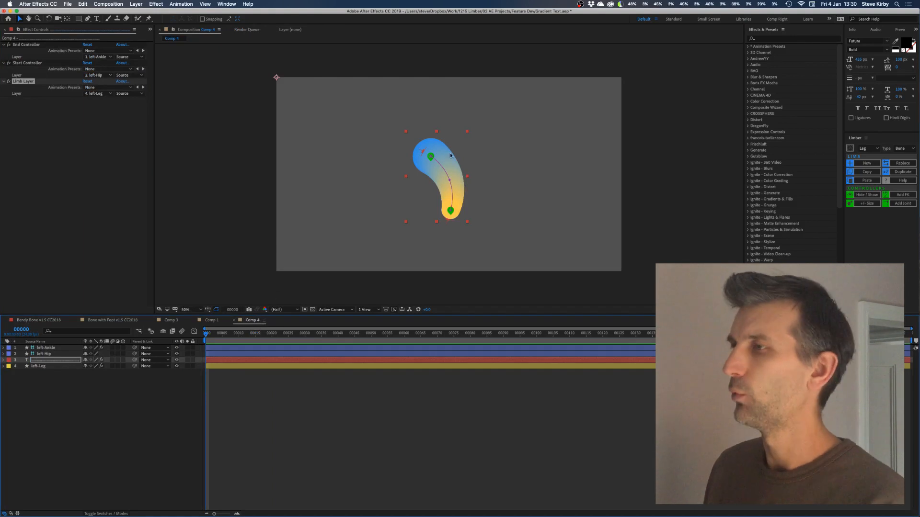
left_click(56, 348)
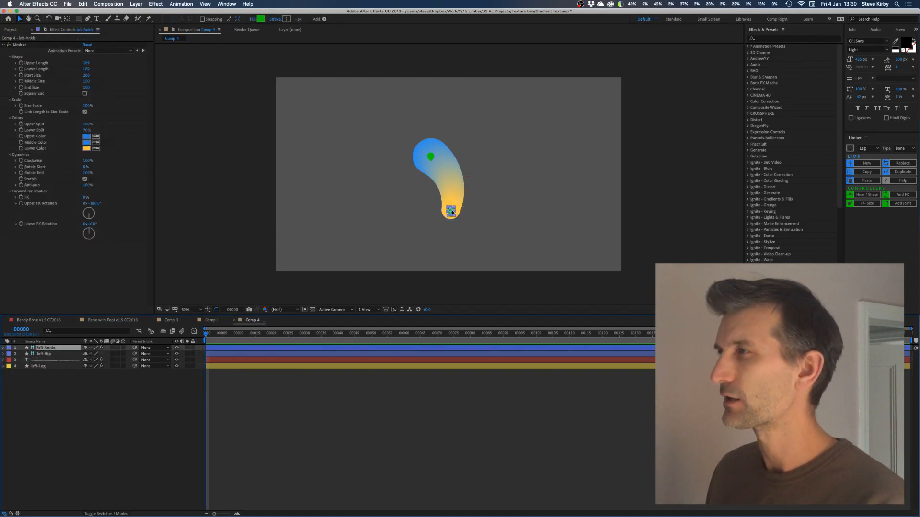
Test the bend by moving left-Ankle slightly, and undo back to the limb before the Bendy Bone was pasted
mouse_move(451, 211)
left_mouse_down()
mouse_move(457, 175)
mouse_move(493, 197)
mouse_move(461, 230)
mouse_move(406, 202)
mouse_move(438, 190)
mouse_move(446, 214)
left_mouse_up()
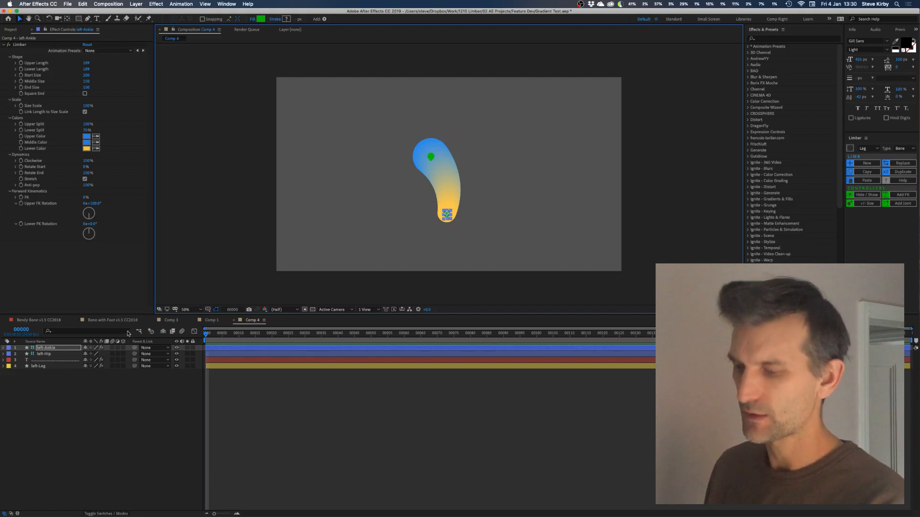
left_click_drag(447, 215, 450, 211)
key("super+z")
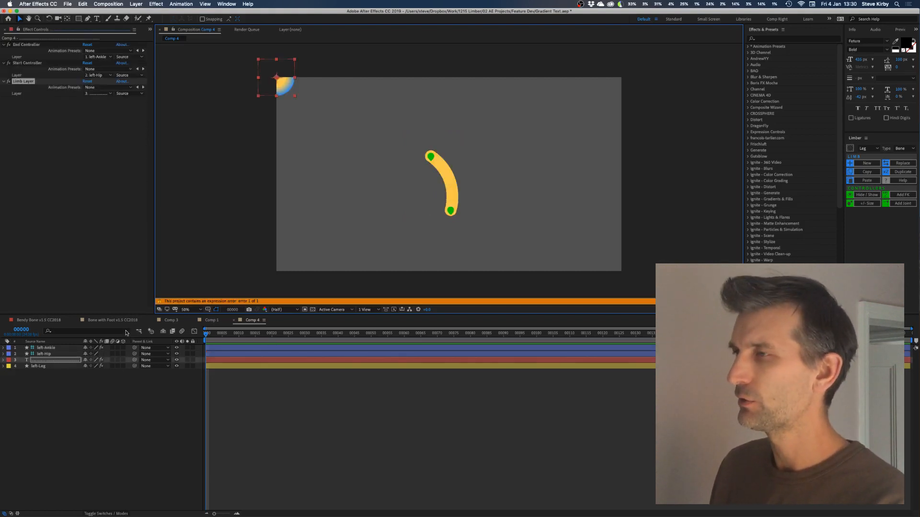
key("super+z")
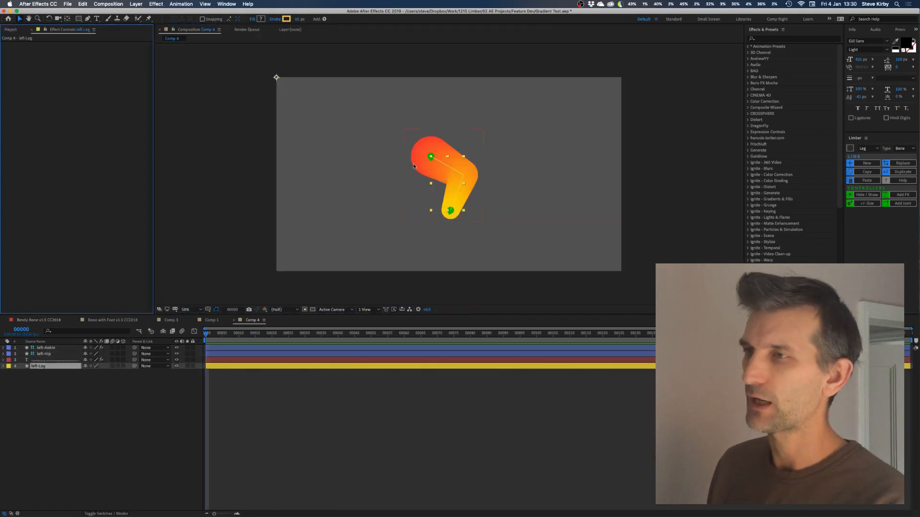
Copy the Bendy Bone's left-Leg again and paste it over the original left-Leg limb in Comp 4
left_click(49, 320)
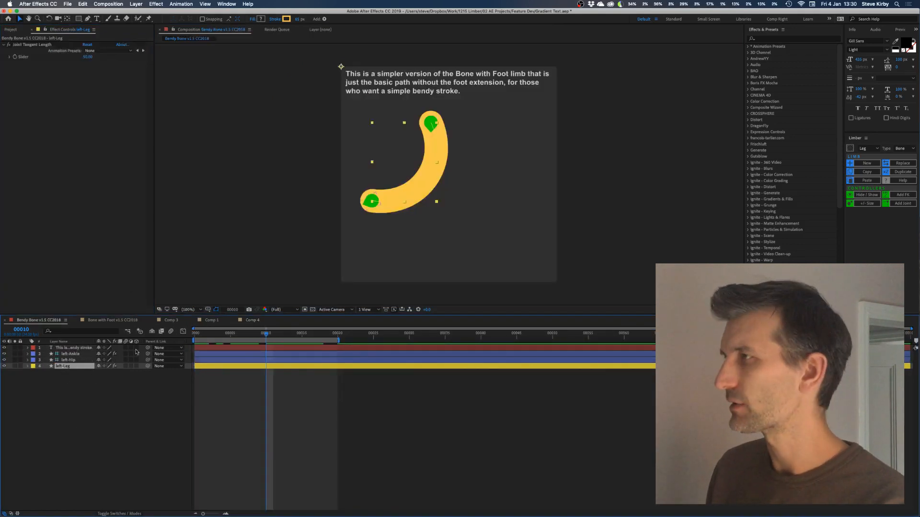
left_click(866, 172)
left_click(251, 320)
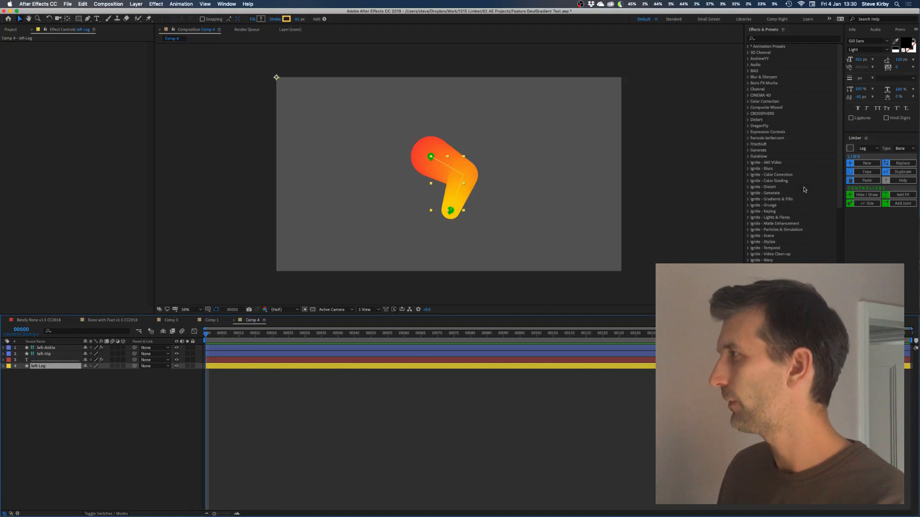
left_click(874, 179)
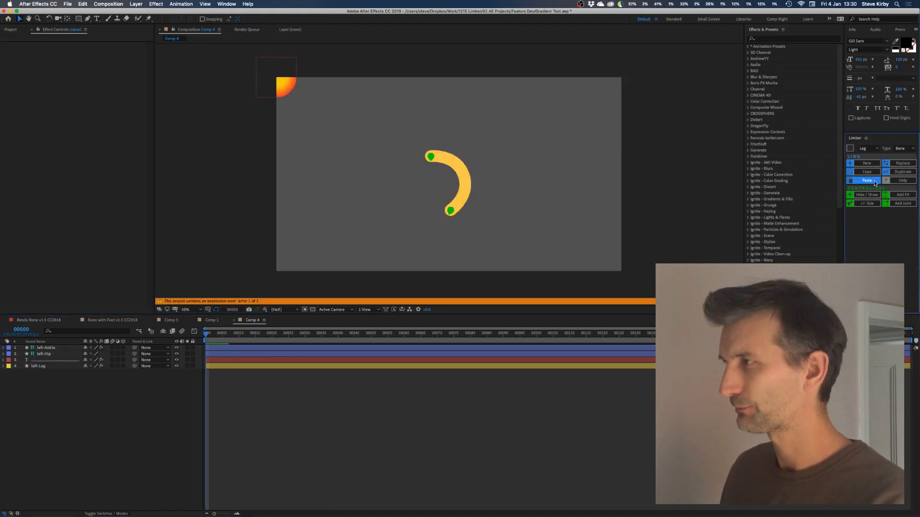
Relink the gradient text layer to the pasted bone by setting its Limb Layer to 4. left-Leg
left_click(46, 349)
left_click(45, 366)
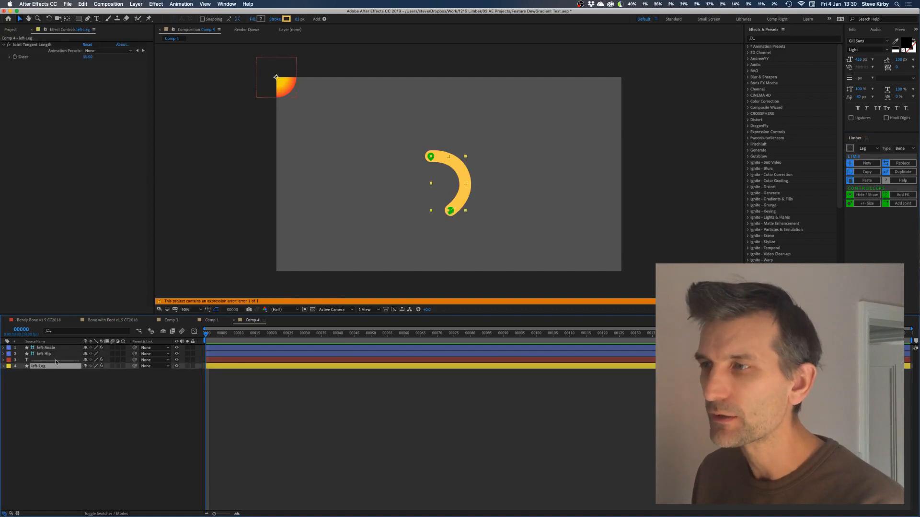
left_click(54, 360)
left_click(99, 93)
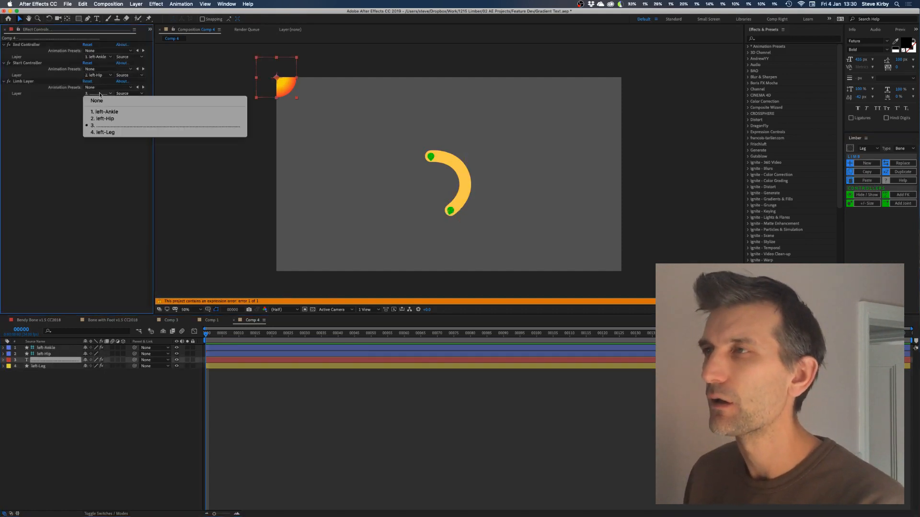
left_click(102, 133)
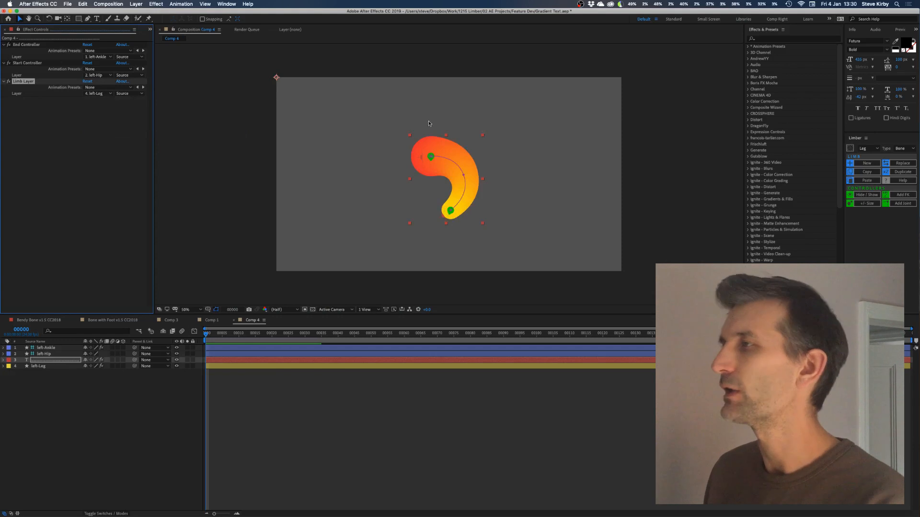
Try left-Leg's Joint Tangent Length slider, and shift the left-Ankle controller sideways to tighten the limb's bend
left_click(50, 348)
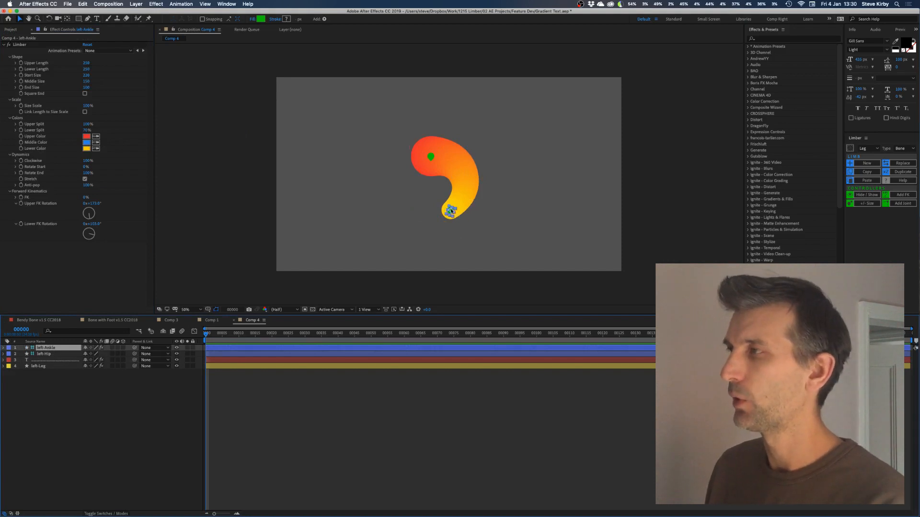
left_click(42, 366)
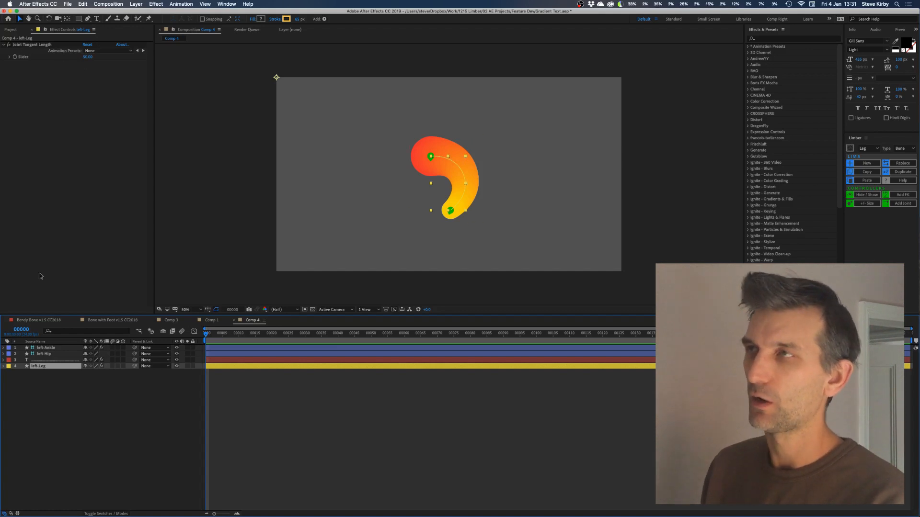
mouse_move(87, 57)
left_mouse_down()
mouse_move(99, 57)
mouse_move(88, 60)
left_mouse_up()
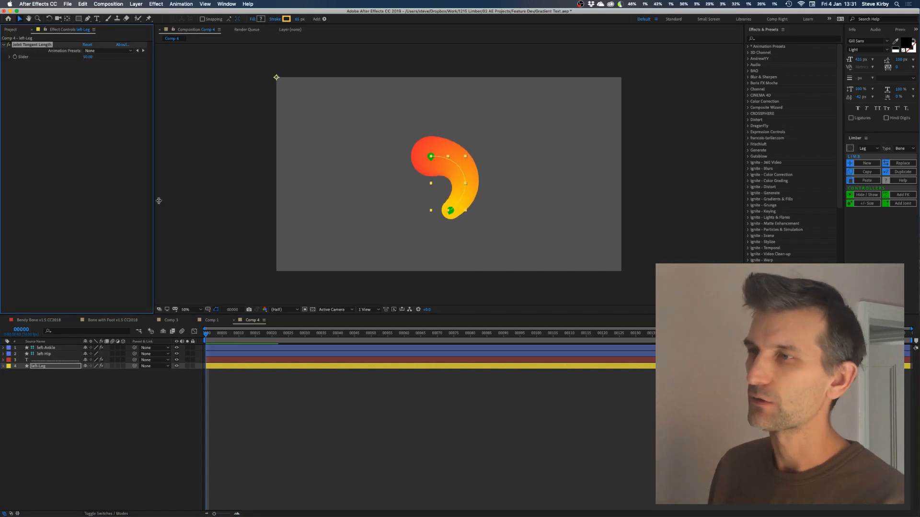
left_click(58, 346)
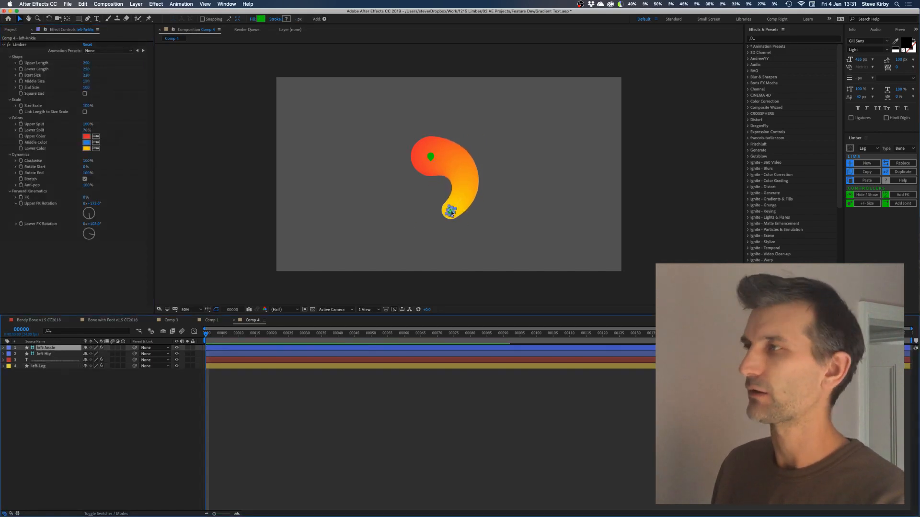
left_click_drag(452, 211, 424, 219)
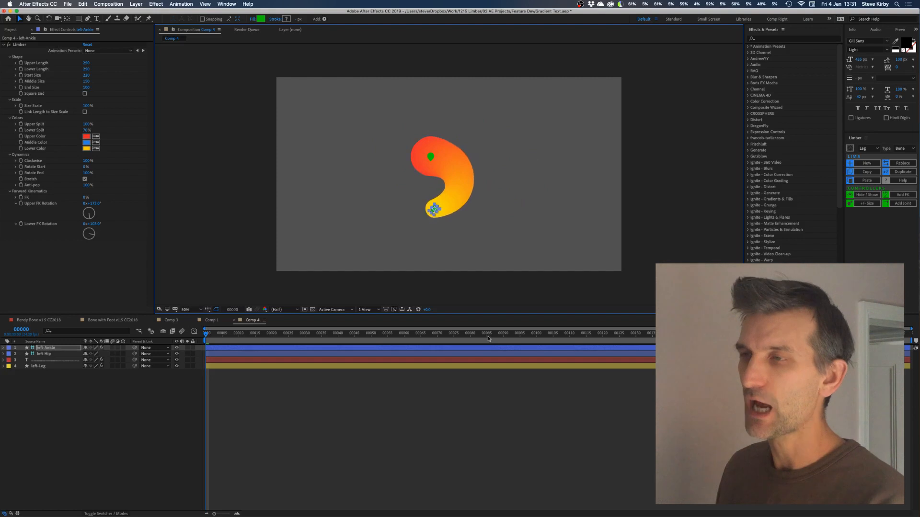
Preview the foot limb's animation up to frame 16 in Bone with Foot v1.5 CC2018 and return to Comp 4
left_click(113, 321)
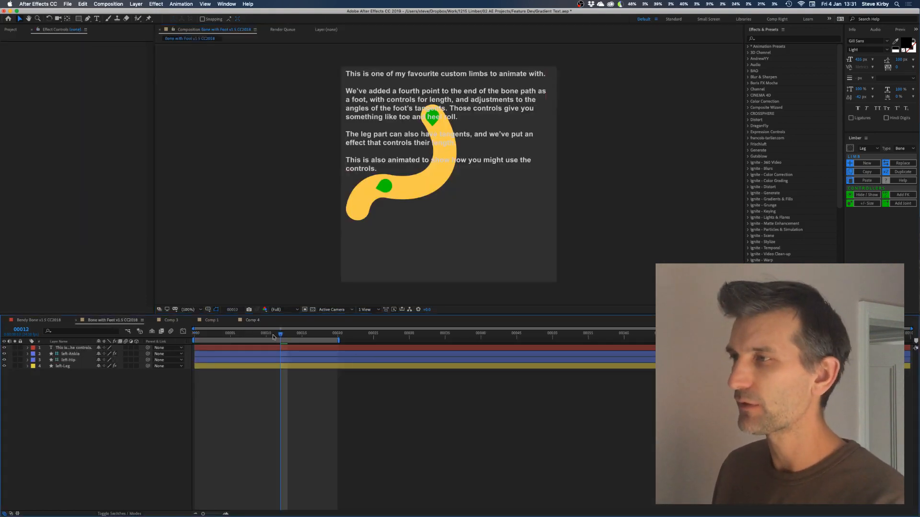
left_click_drag(250, 335, 309, 336)
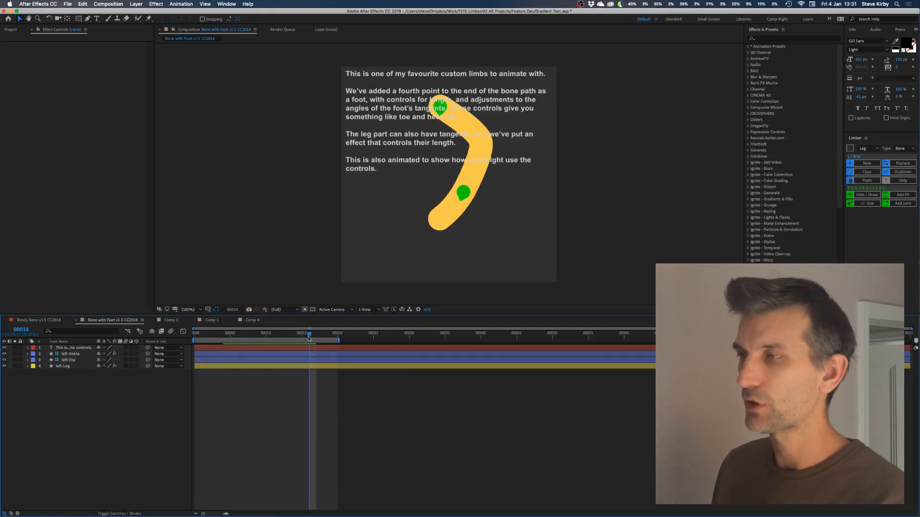
left_click(253, 321)
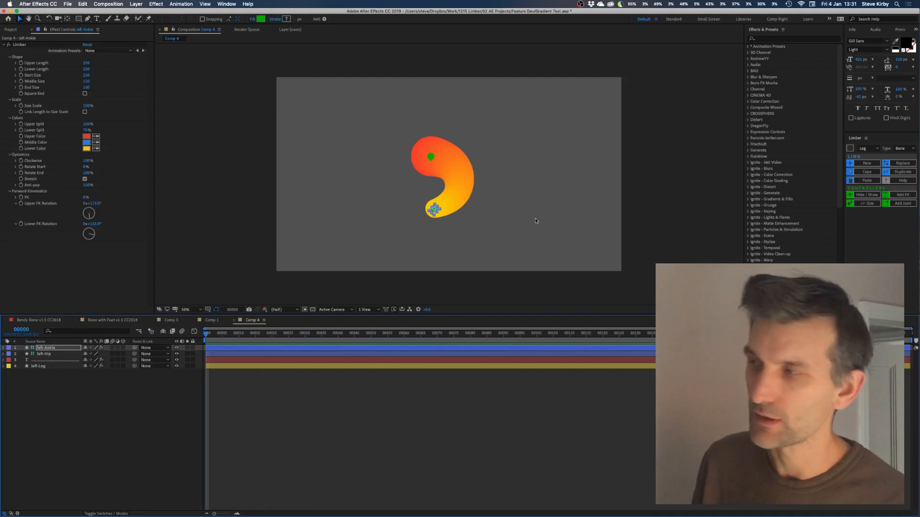